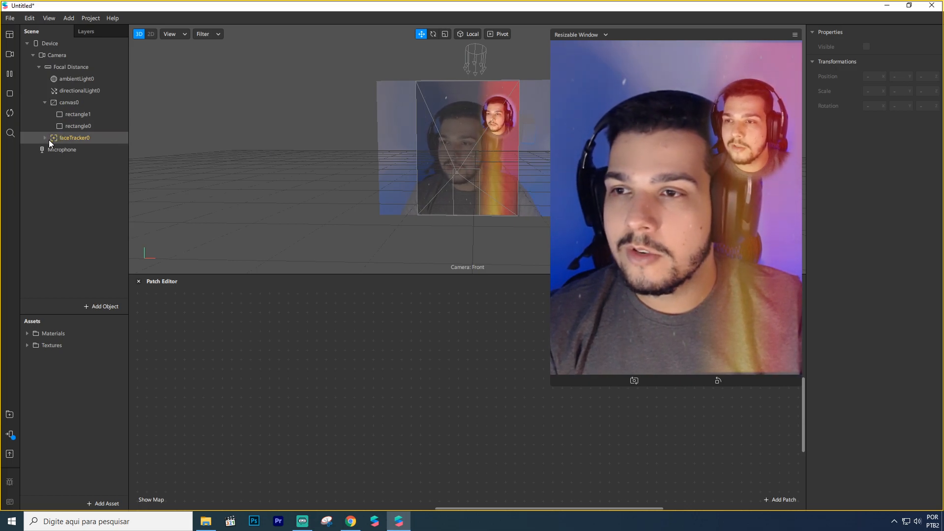
Step: Inspect the settings of material0 and the pngkey VHS filter texture among the project's assets
left_click(27, 334)
left_click(42, 346)
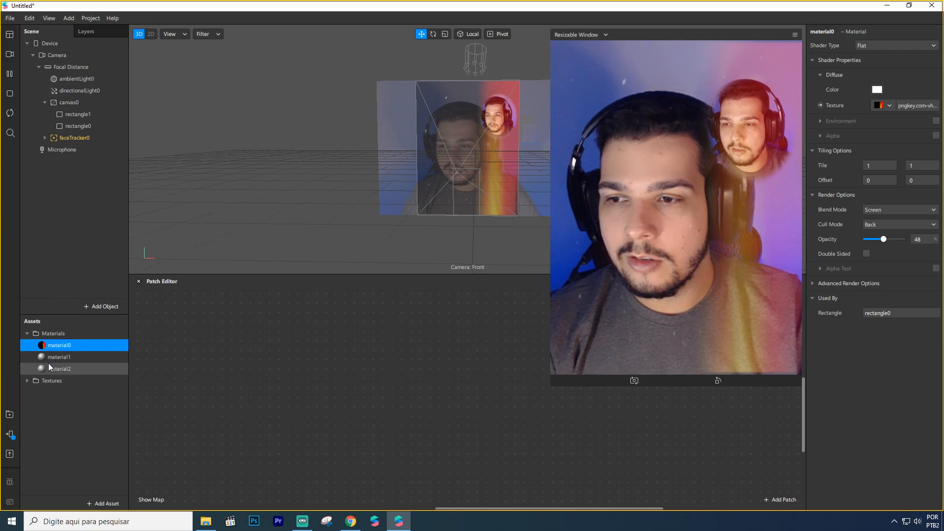
left_click(27, 382)
left_click(55, 393)
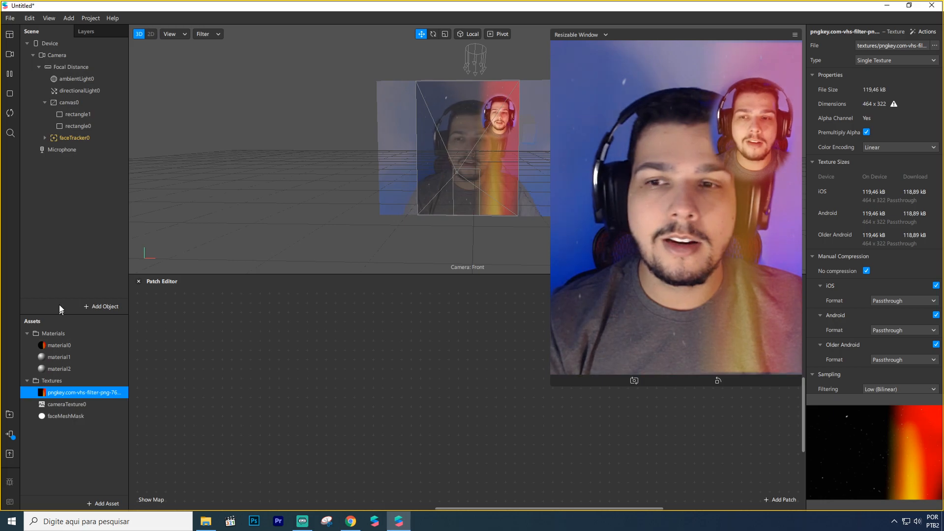
Step: Delete canvas0 with its rectangles and faceTracker0 from the scene
left_click(70, 102)
key("Delete")
left_click(67, 103)
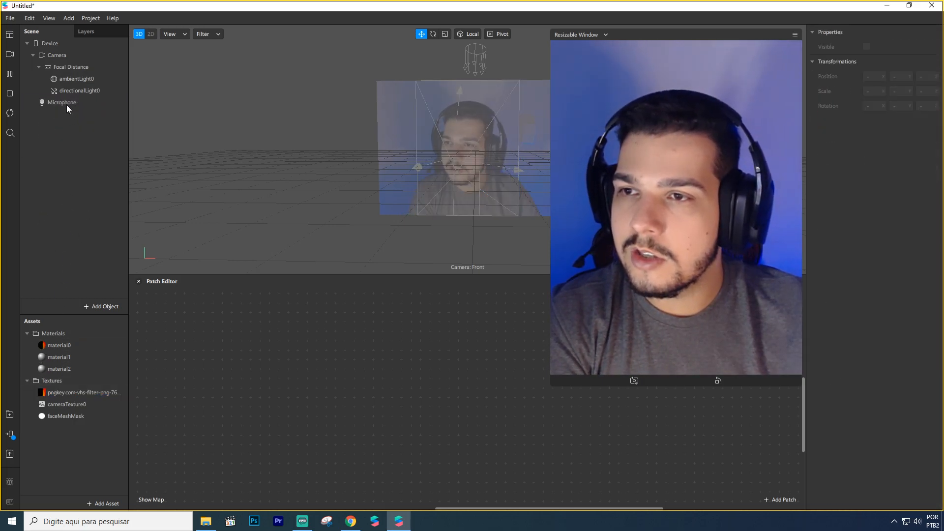
key("Delete")
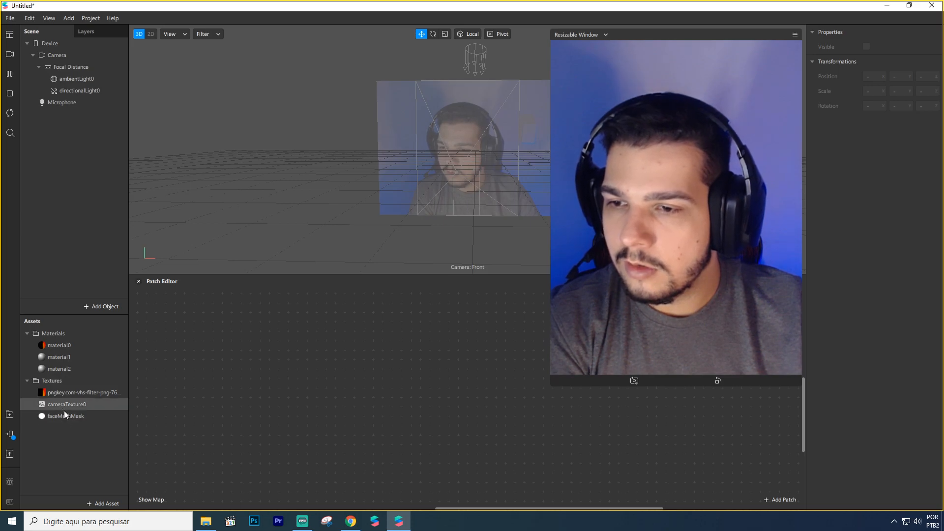
Step: Delete the faceMeshMask and cameraTexture0 textures from the project's assets
left_click(63, 412)
key("Delete")
key("Return")
left_click(61, 406)
key("Delete")
Step: Delete material0, material1 and material2 from the assets, leaving only the pngkey VHS filter texture
left_click(62, 348)
key("Delete")
left_click(62, 348)
key("Delete")
left_click(61, 347)
key("Delete")
left_click(63, 367)
left_click(61, 348)
key("Delete")
left_click(77, 343)
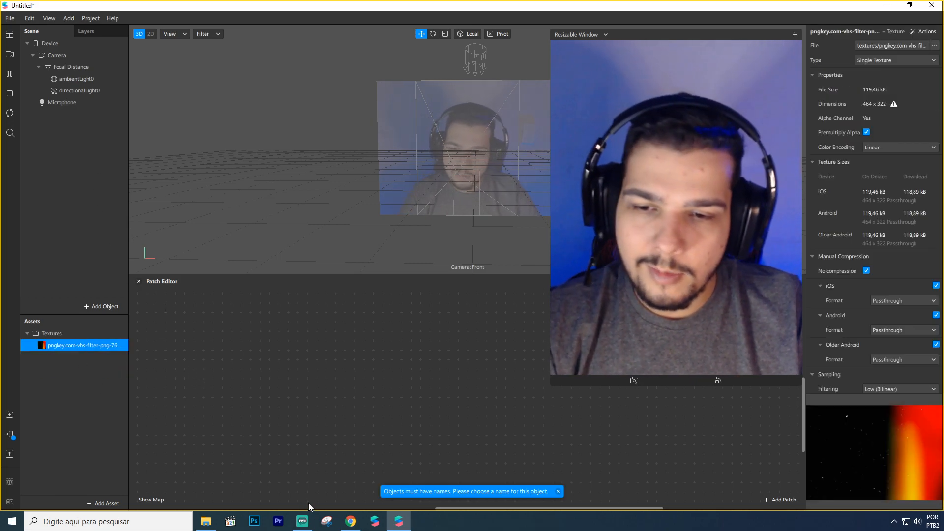
Step: Switch to Chrome and view the "huji png" image results and the PNGkey download page of the Huji VHS filter image
left_click(350, 521)
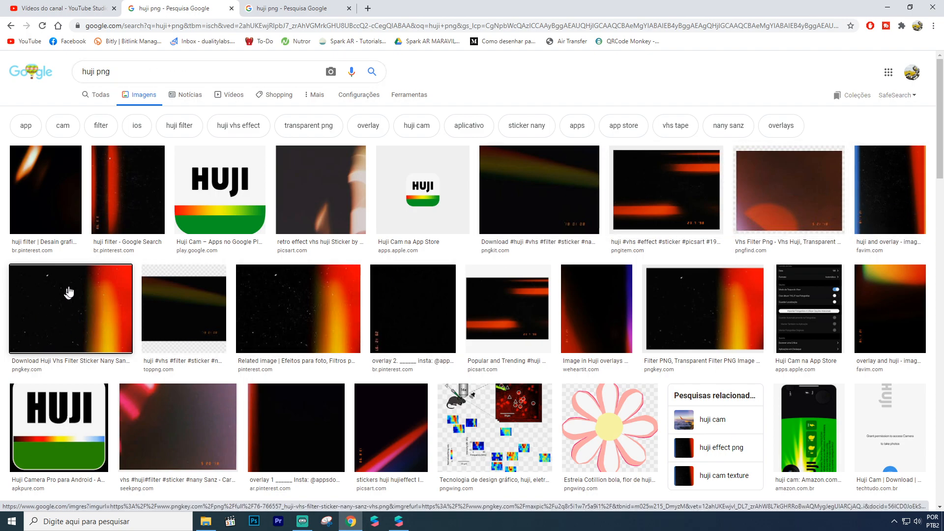
left_click(306, 7)
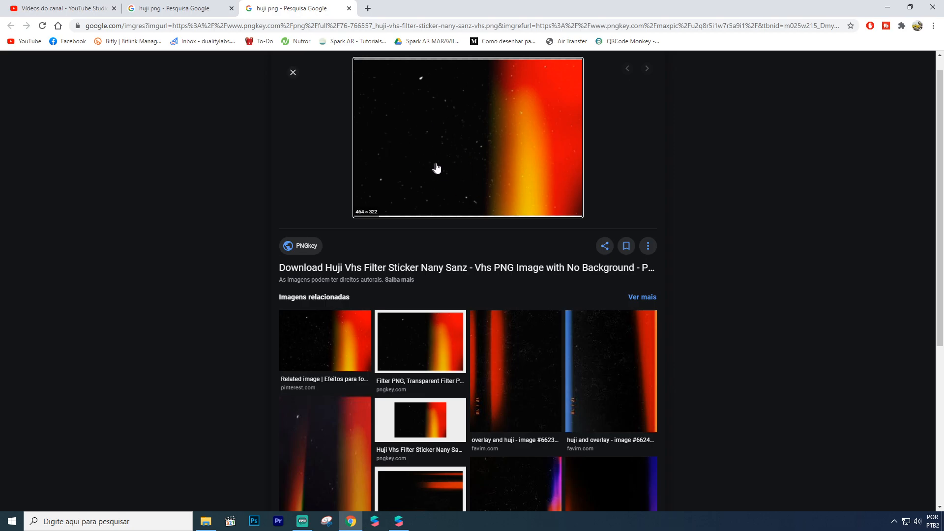
left_click(499, 150)
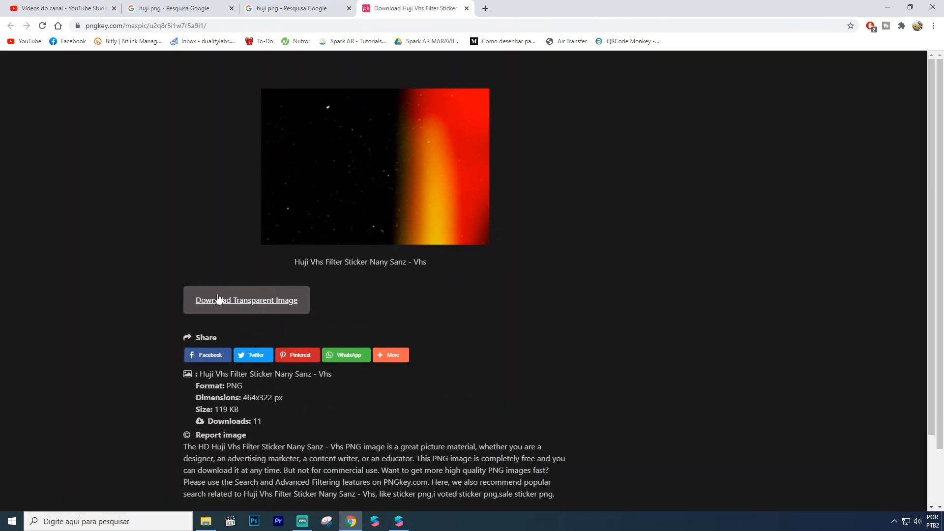
middle_click(435, 5)
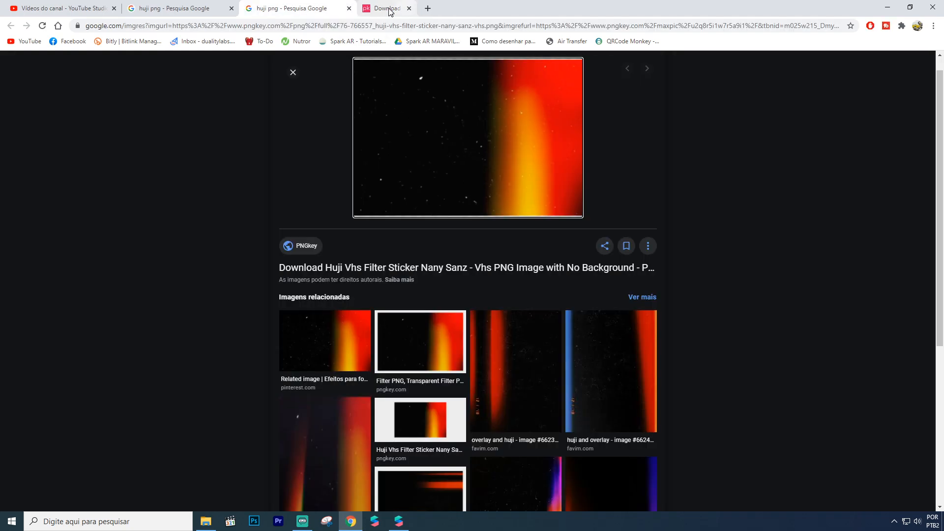
middle_click(297, 5)
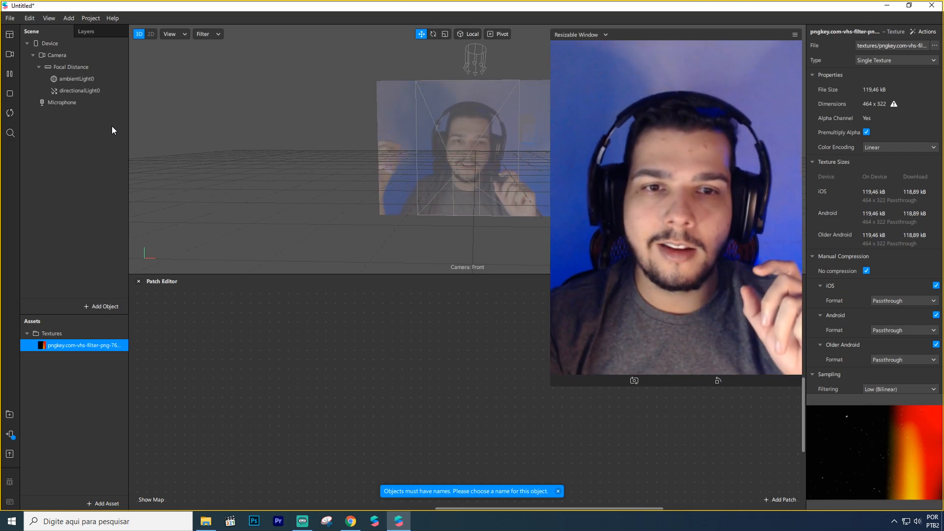
Step: Add a rectangle to the scene and make it fill the full width and height of its canvas
right_click(42, 127)
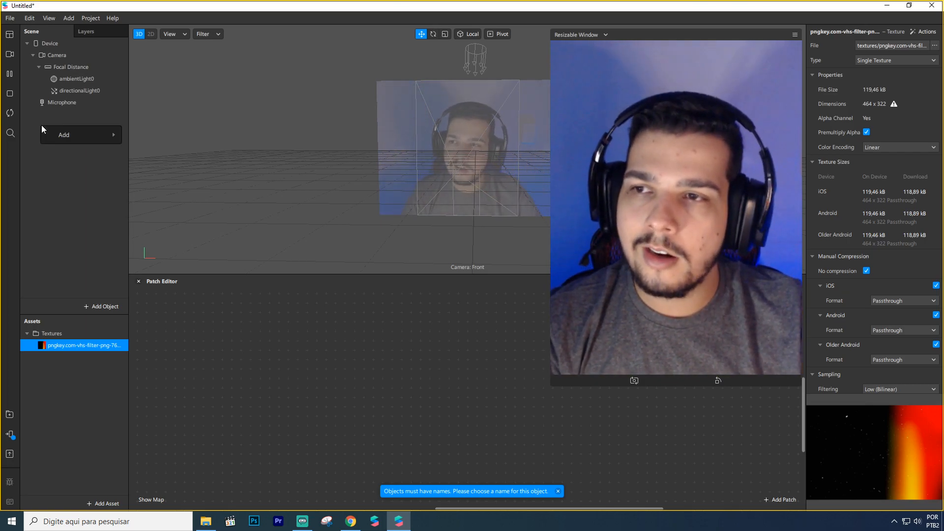
mouse_move(93, 135)
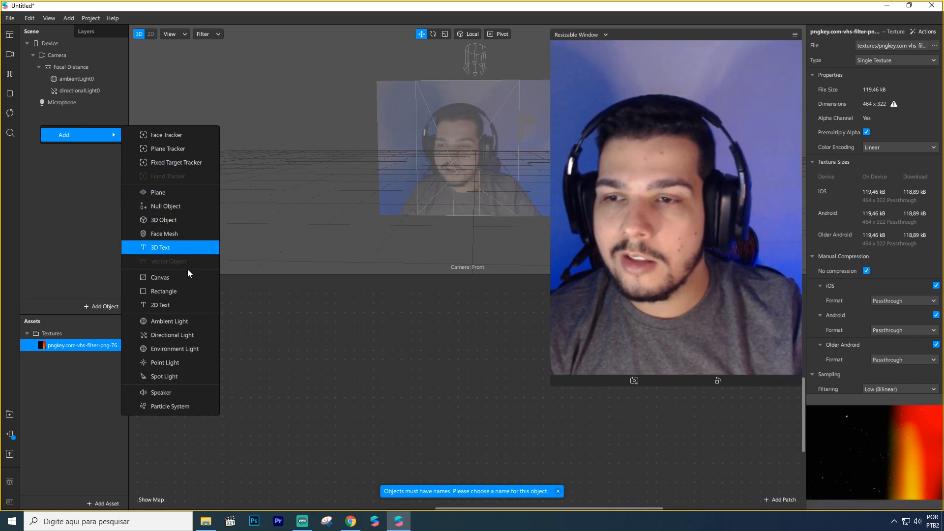
left_click(186, 291)
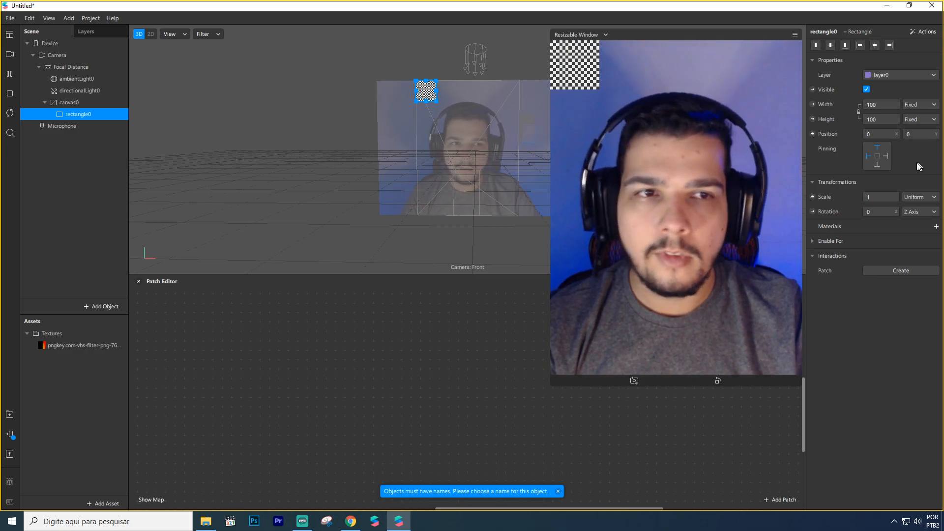
left_click(873, 105)
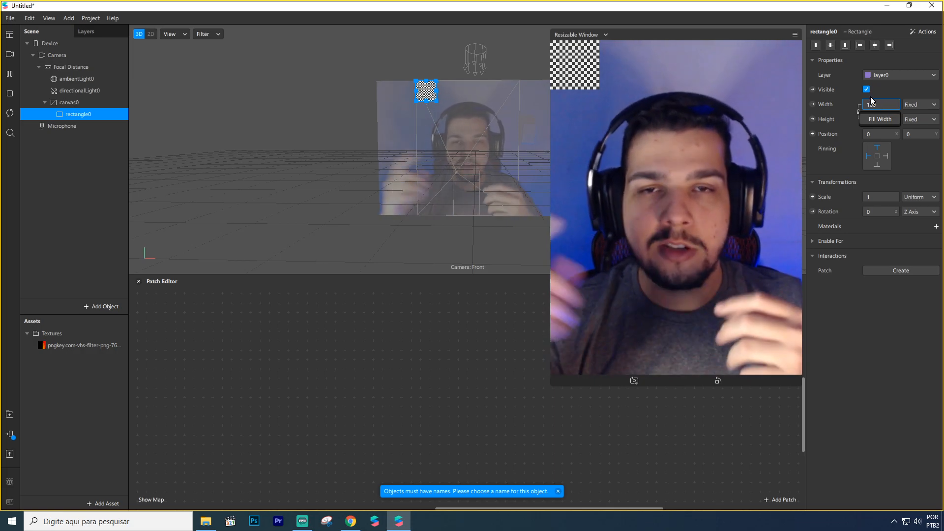
left_click(836, 101)
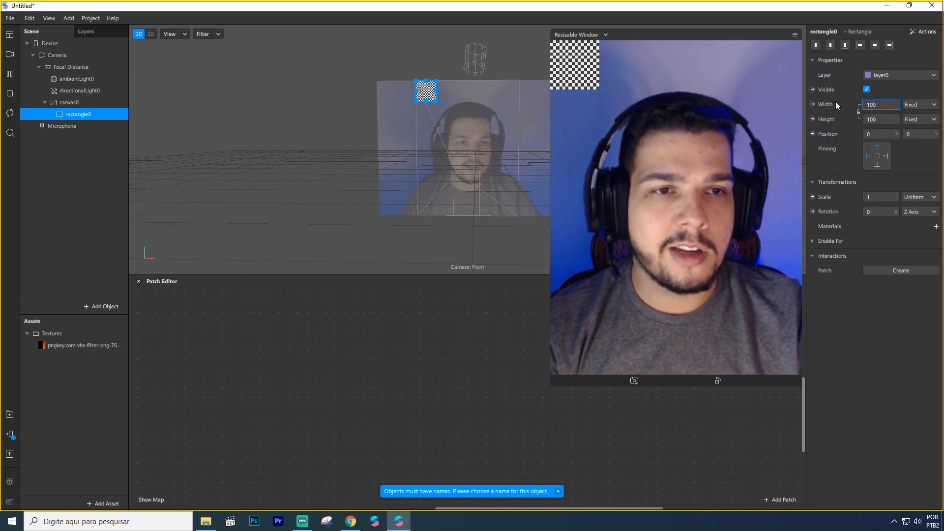
left_click(874, 119)
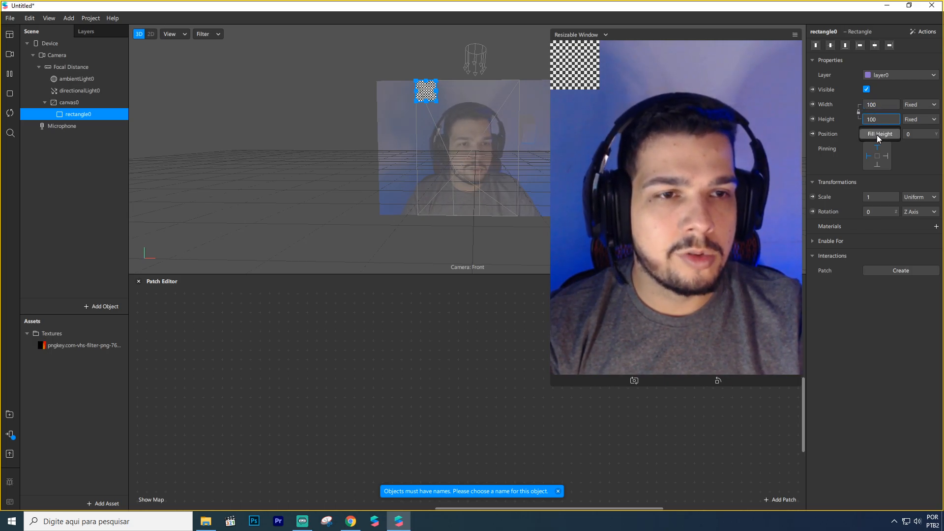
left_click(879, 135)
left_click(872, 105)
left_click(875, 120)
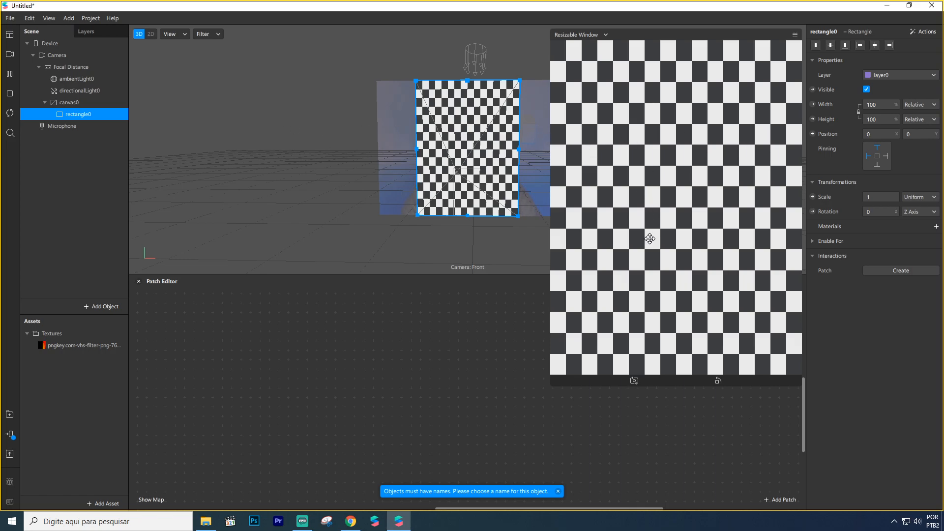
Step: Create a new material for the rectangle and rename it materialhuji
left_click(935, 227)
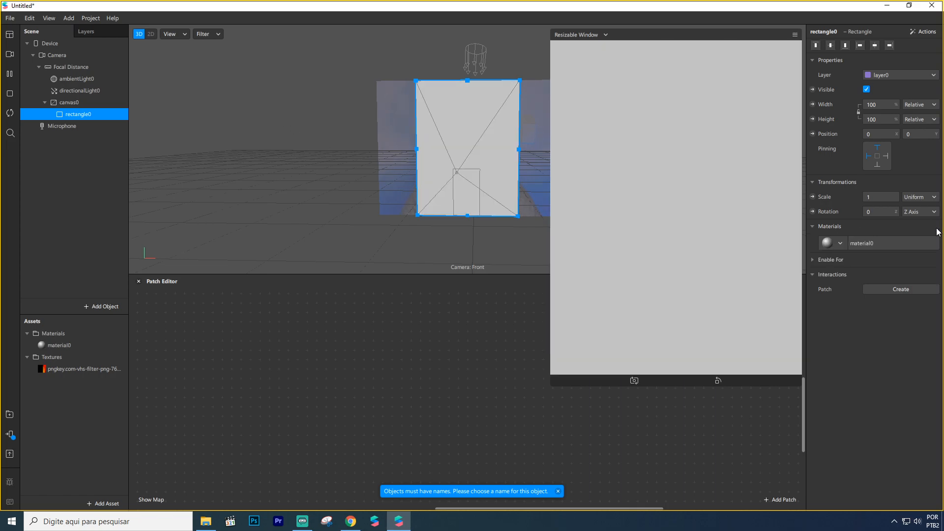
double_click(78, 344)
type("huji")
key("Return")
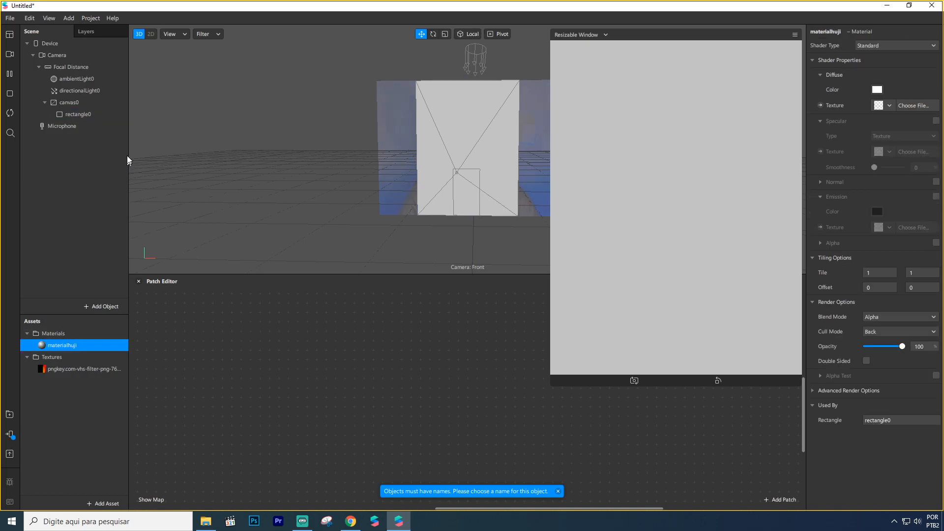
Step: Rename the rectangle as rectanglehuji
double_click(88, 113)
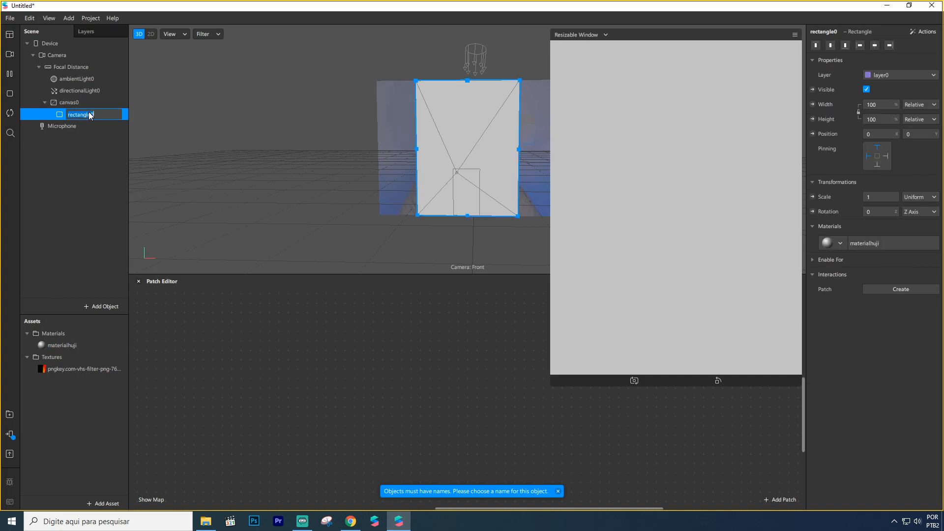
type("hu")
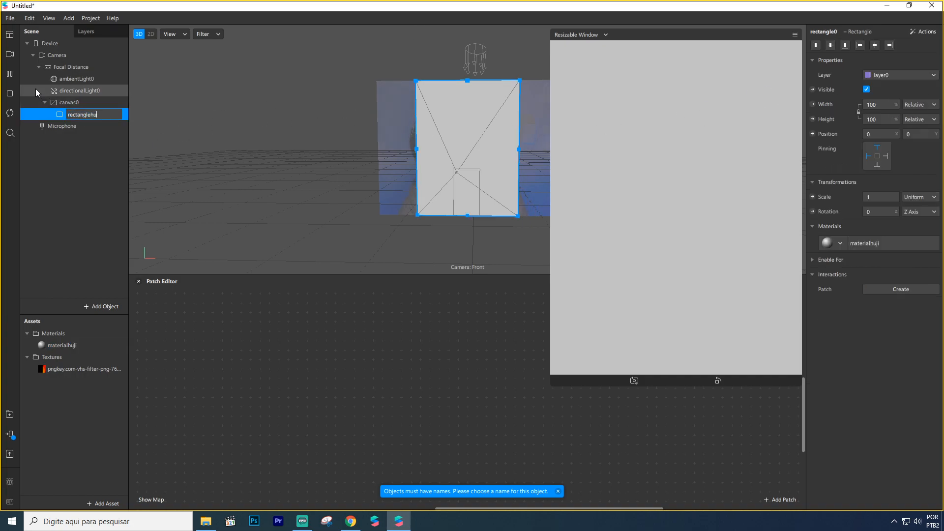
type("ji")
key("Return")
Step: Set materialhuji's shader type to Flat and assign the pngkey.com-vhs-filter-png-766557 image as its diffuse texture
left_click(58, 346)
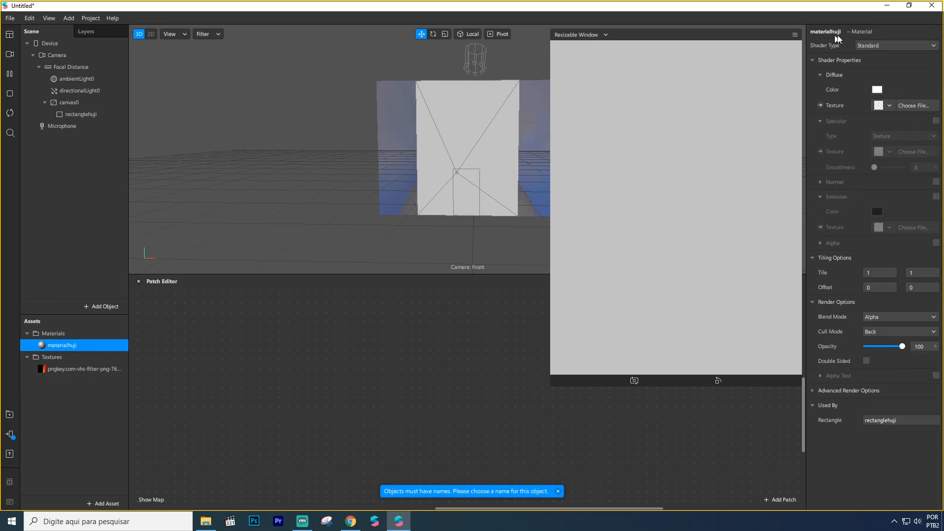
left_click(875, 46)
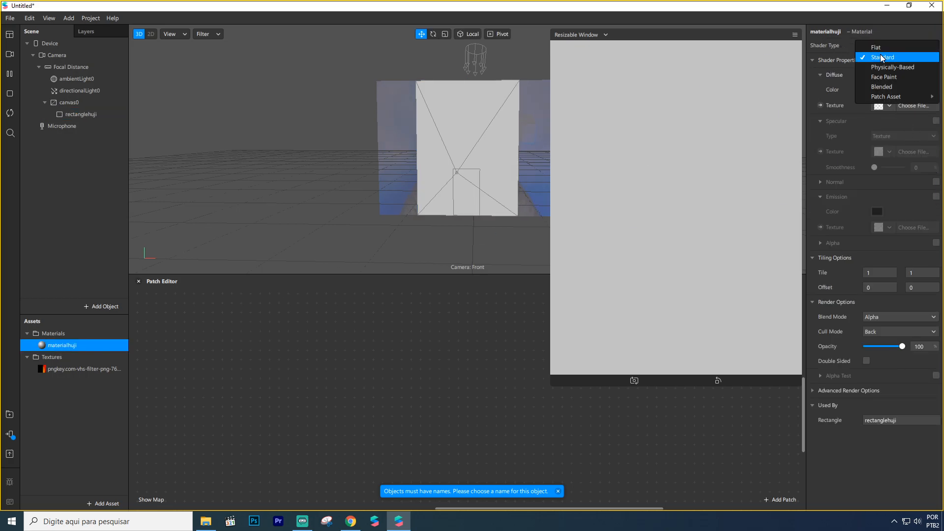
left_click(880, 53)
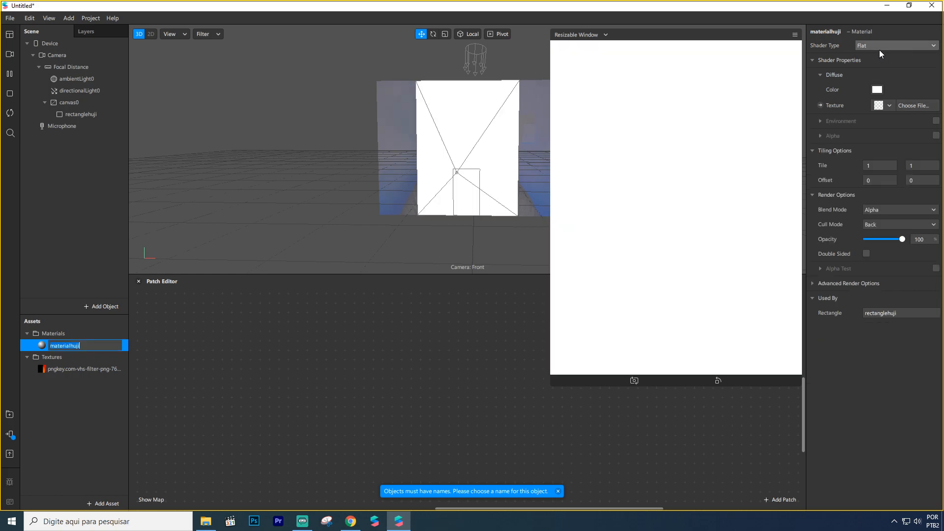
left_click(884, 109)
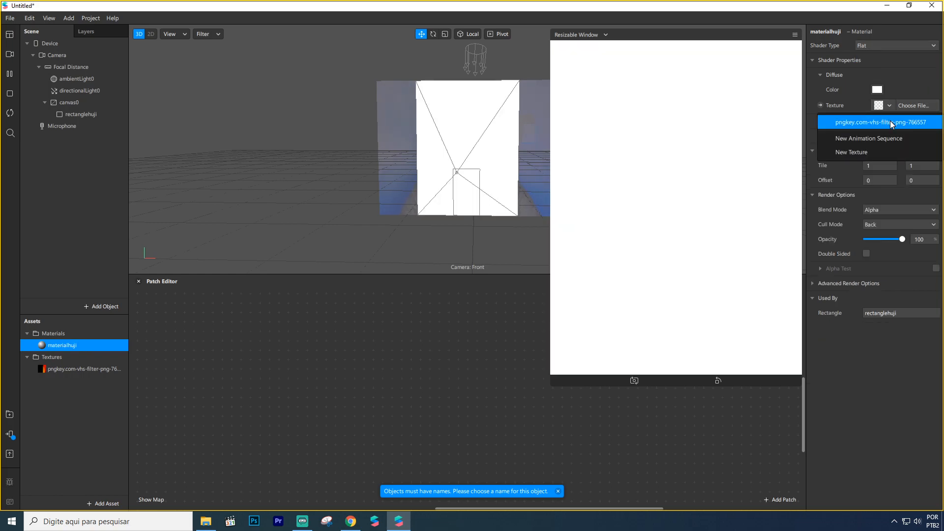
left_click(890, 121)
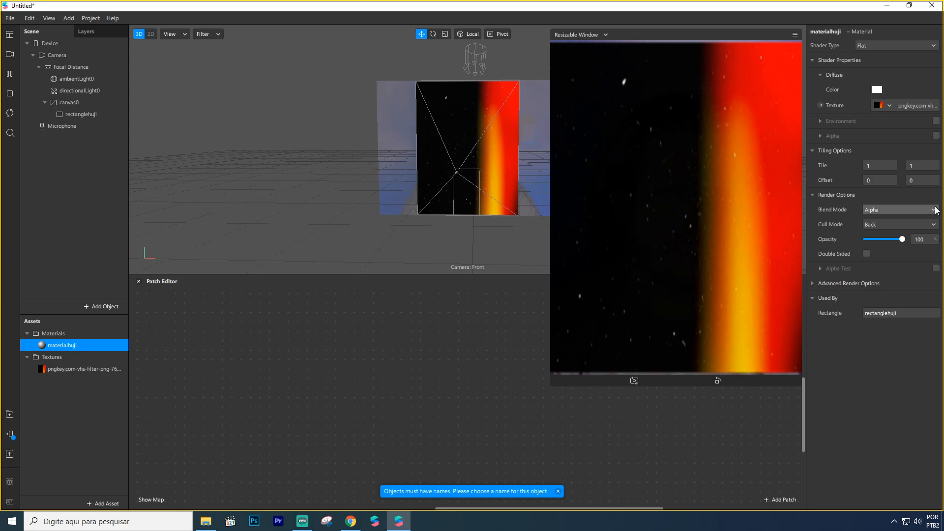
Step: Set materialhuji's blend mode to Screen
left_click(884, 211)
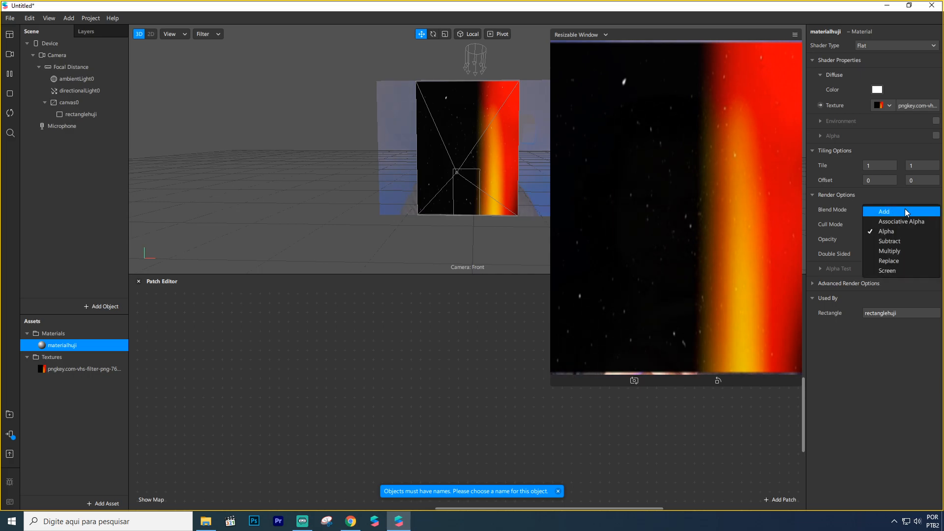
left_click(908, 270)
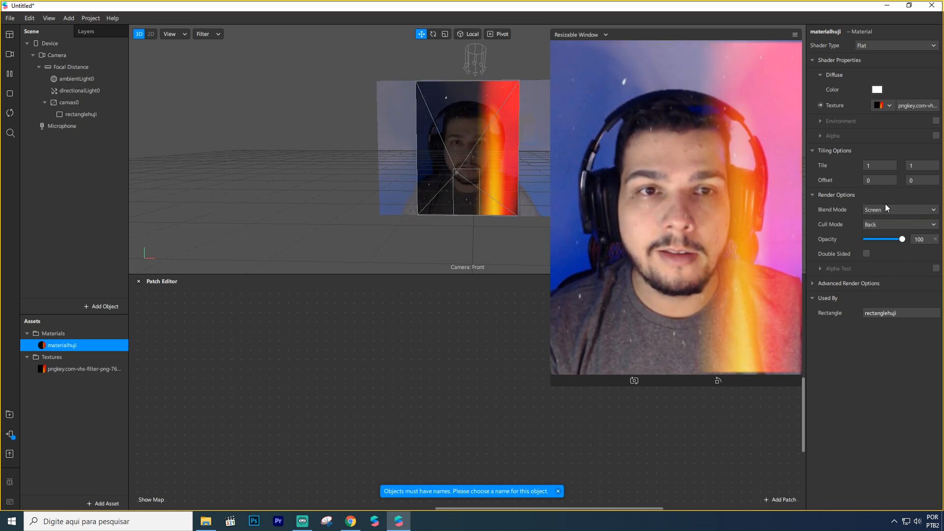
Step: Try the Add blend mode against Screen on materialhuji, return to Screen, and test the opacity control
left_click(896, 214)
left_click(896, 215)
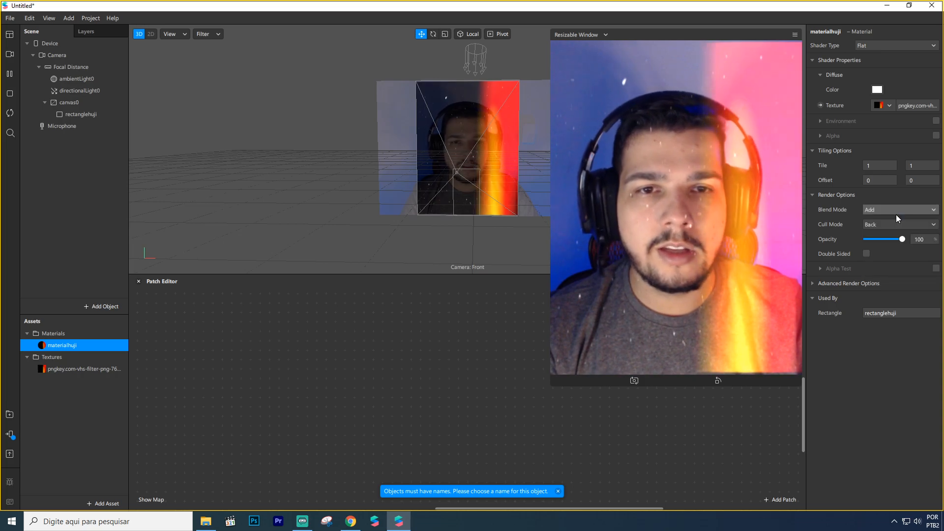
left_click(895, 213)
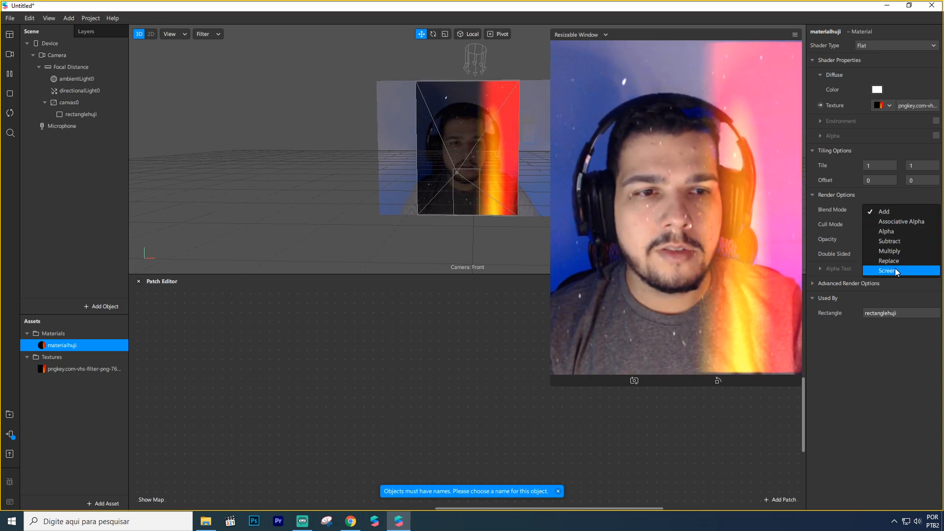
left_click(895, 268)
left_click(886, 211)
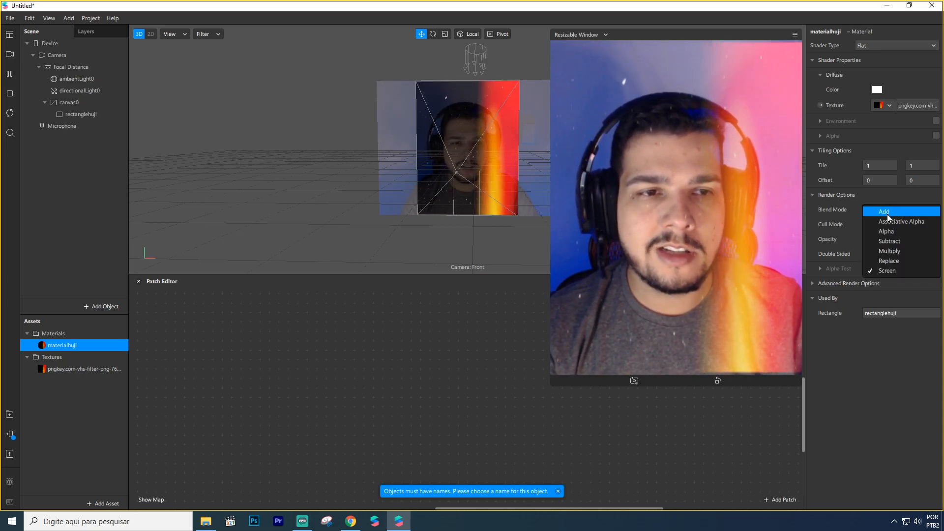
left_click(887, 215)
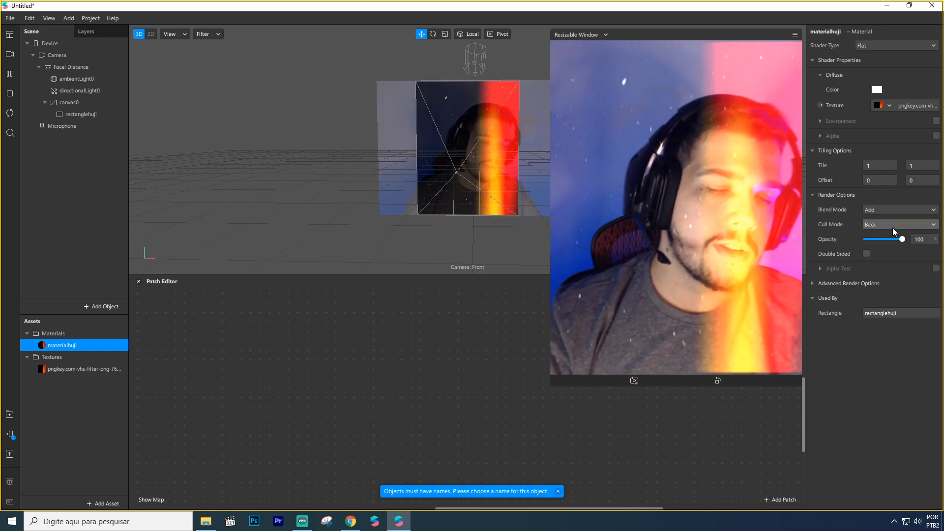
left_click(890, 209)
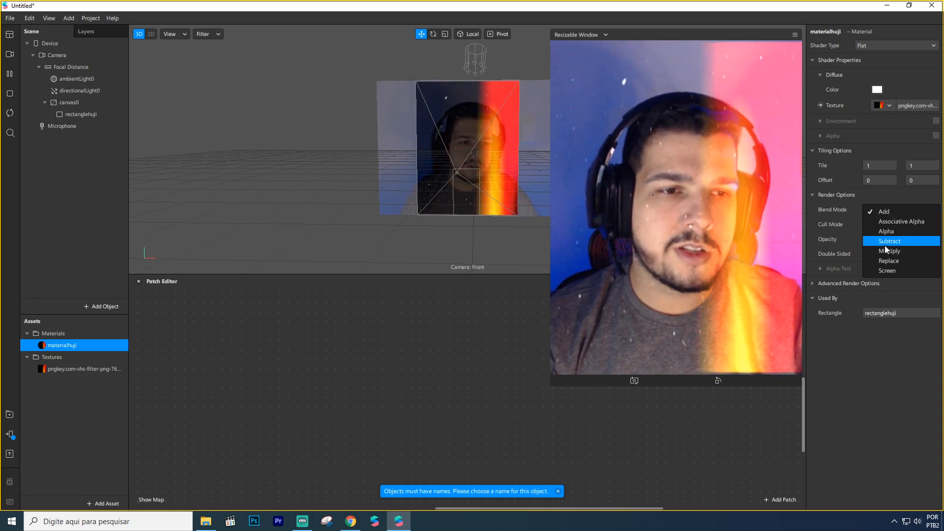
left_click(893, 269)
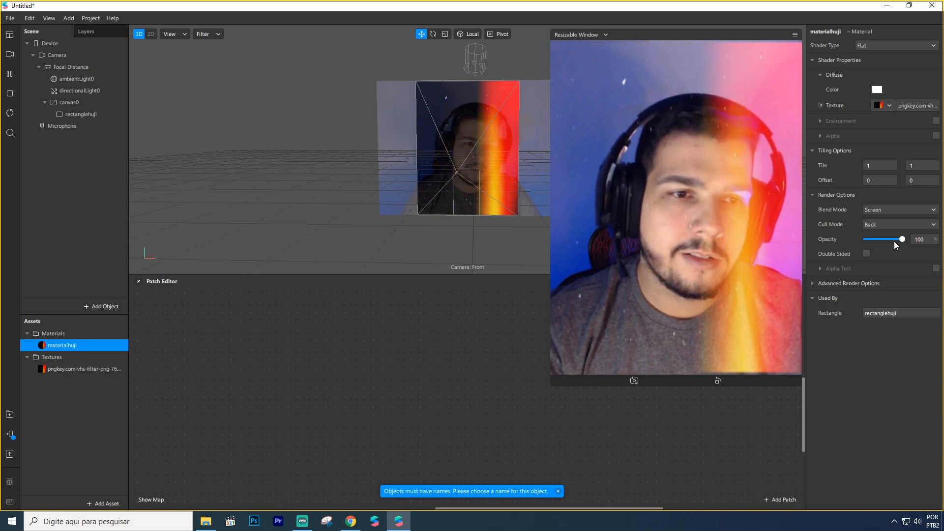
mouse_move(902, 239)
left_mouse_down()
mouse_move(889, 244)
mouse_move(904, 244)
left_mouse_up()
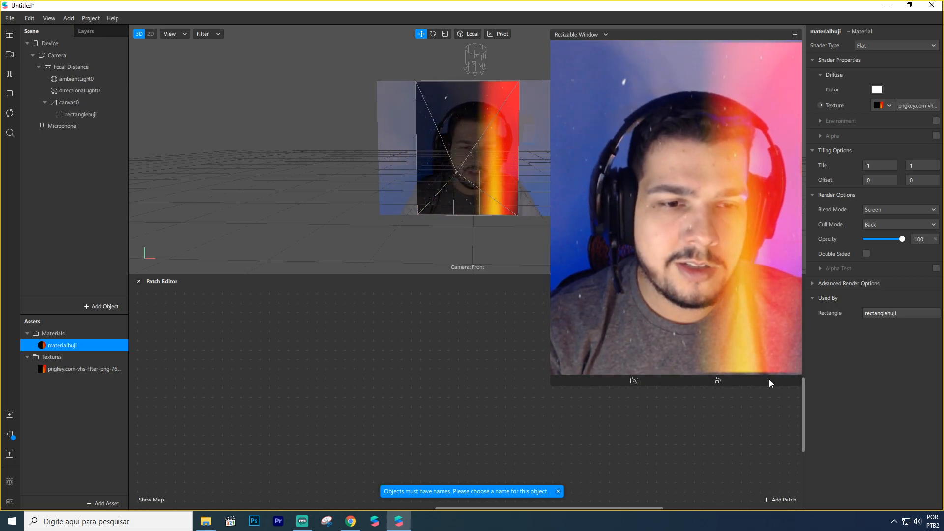
Step: Set rectanglehuji's uniform scale to 1,1
left_click(69, 116)
left_click(879, 197)
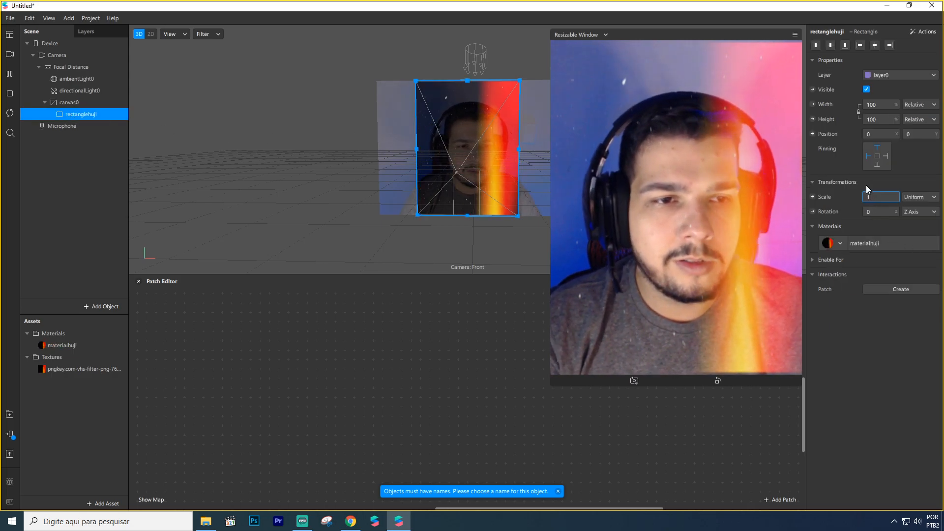
type(",1")
key("Return")
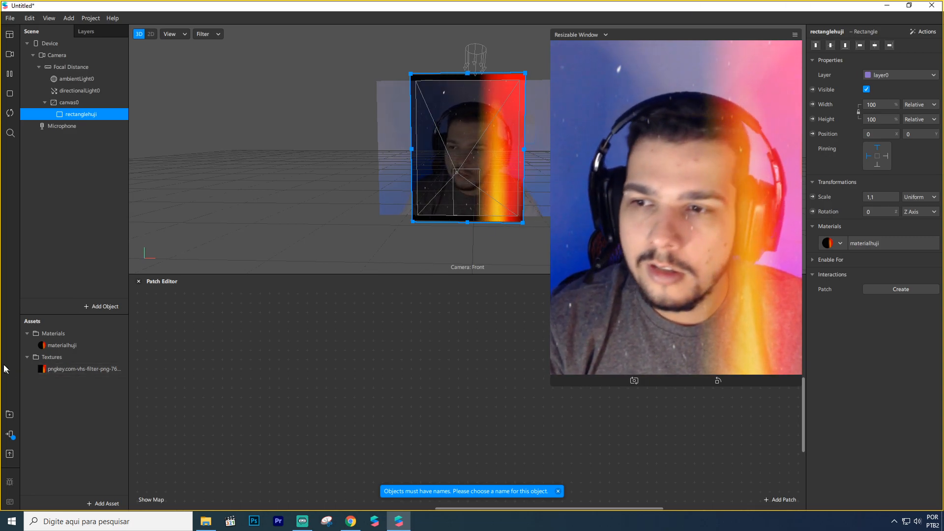
Step: Turn off Use Depth Test in materialhuji's advanced render options
left_click(64, 344)
left_click(87, 370)
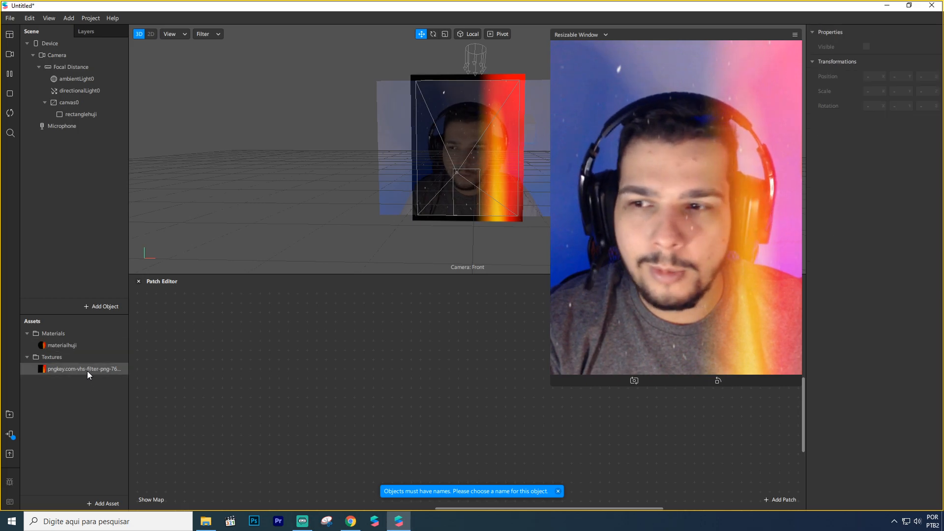
left_click(79, 346)
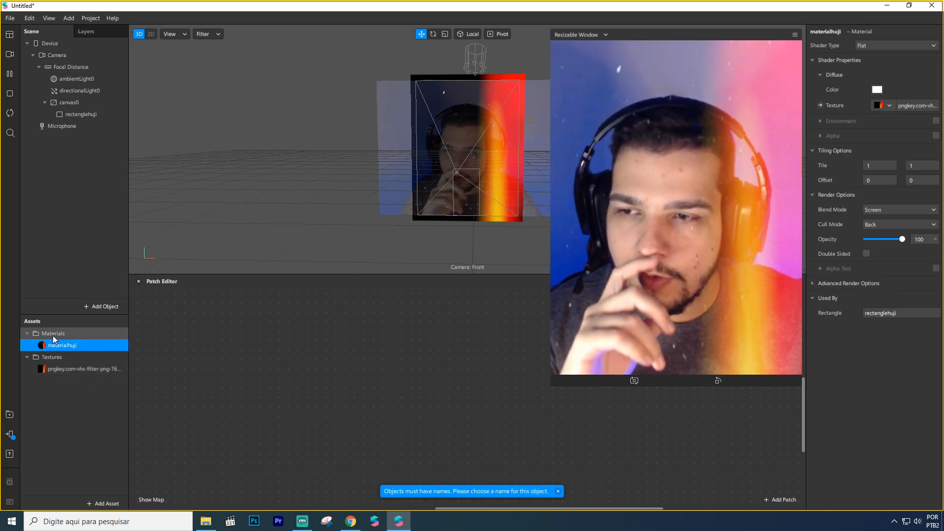
left_click(813, 283)
left_click(866, 313)
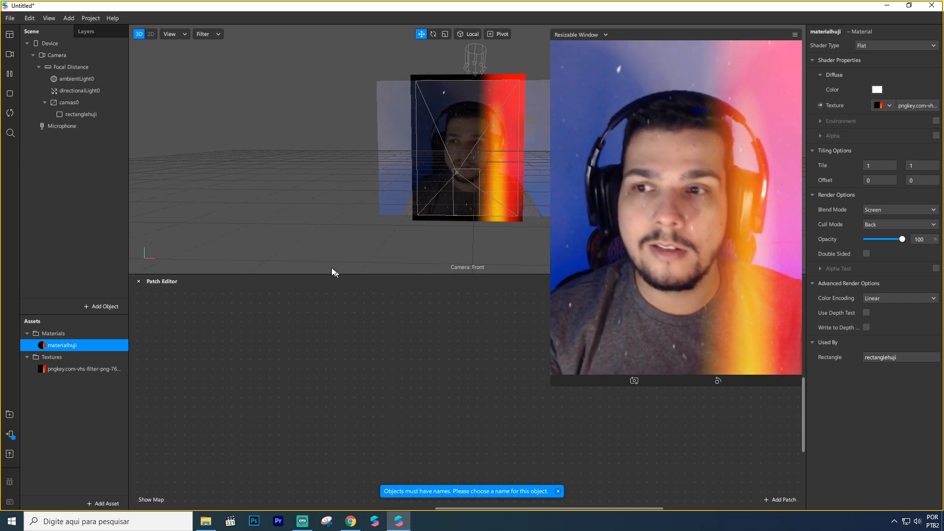
Step: Add a face mesh to the scene and create a new material for it
right_click(69, 150)
mouse_move(87, 157)
left_click(200, 258)
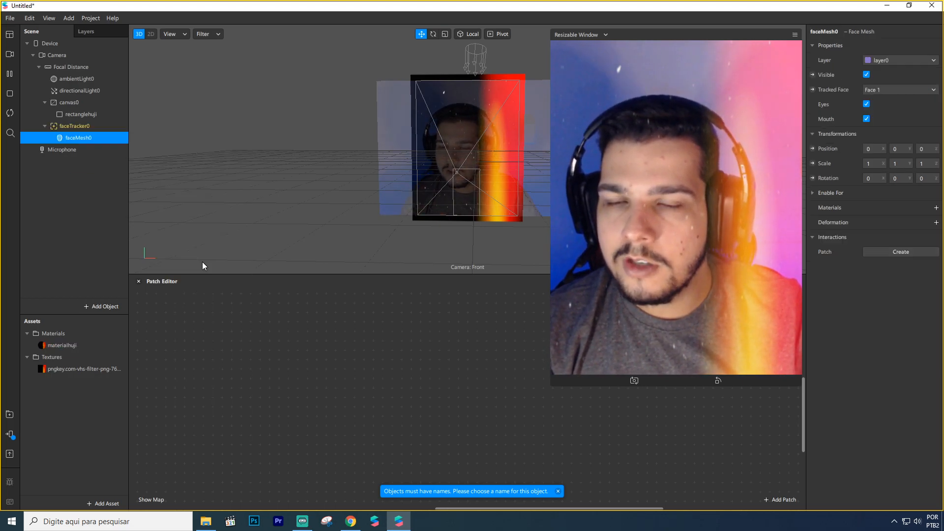
left_click(936, 207)
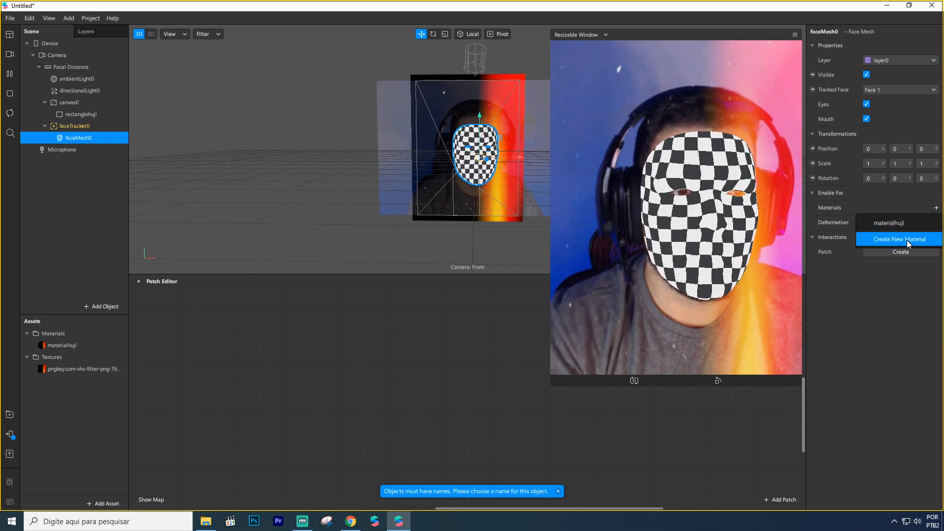
left_click(906, 240)
Step: Rename the face mesh's new material as materialretouch
double_click(86, 358)
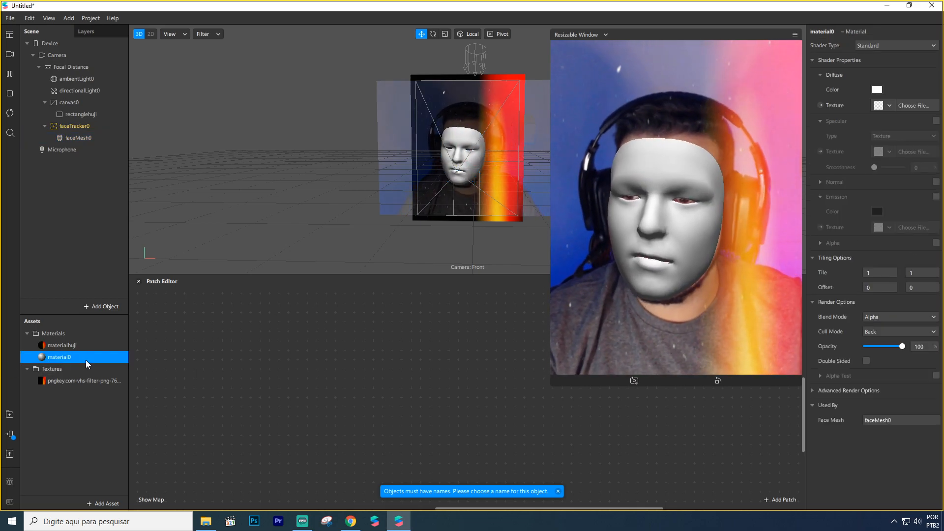
key("BackSpace")
type("retouch")
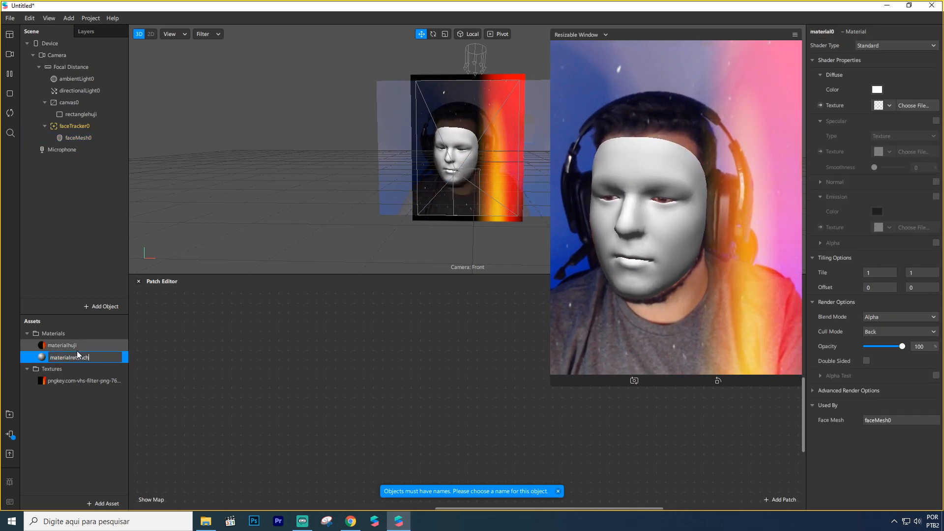
key("Return")
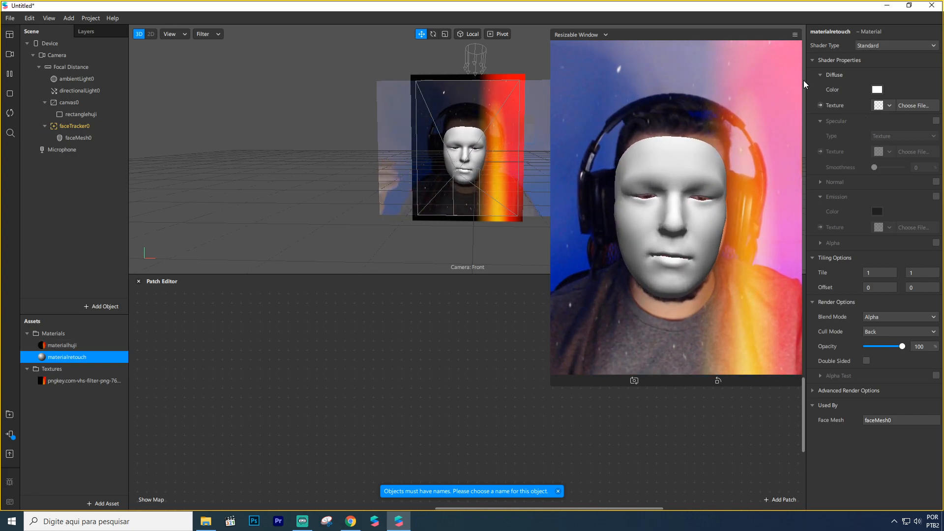
left_click(77, 349)
left_click(83, 113)
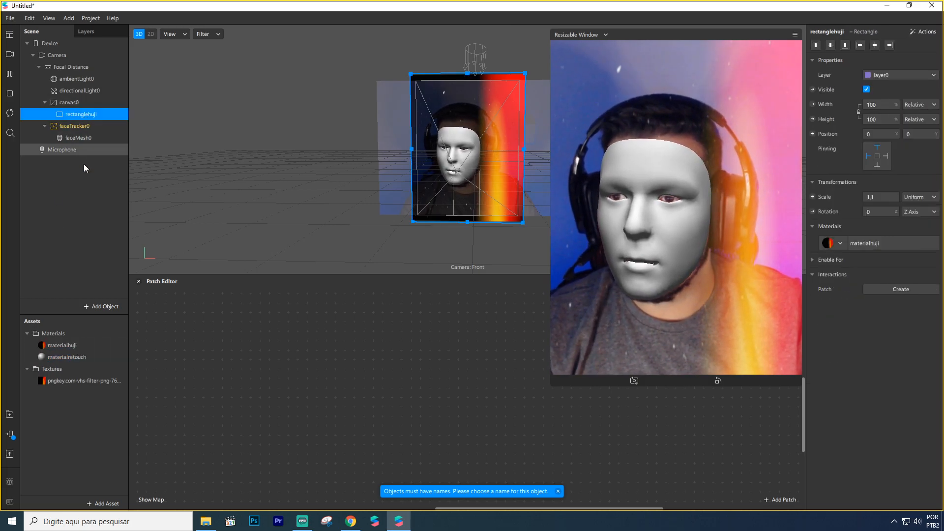
left_click(79, 347)
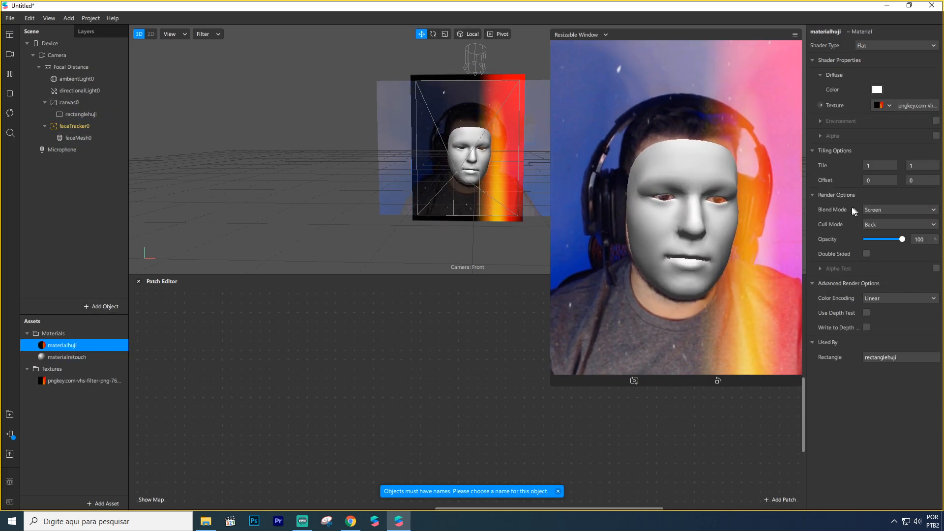
Step: Set materialretouch's shader type to Retouching
left_click(94, 357)
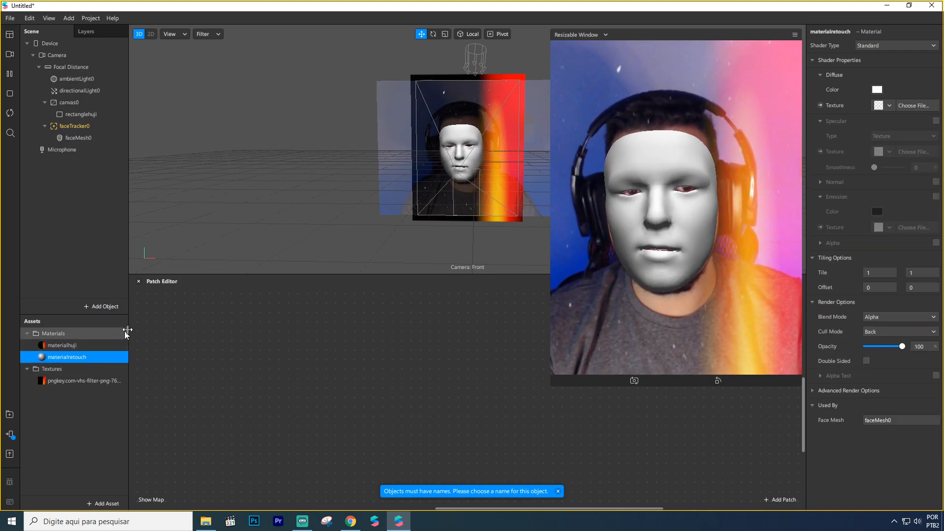
left_click(891, 43)
mouse_move(923, 96)
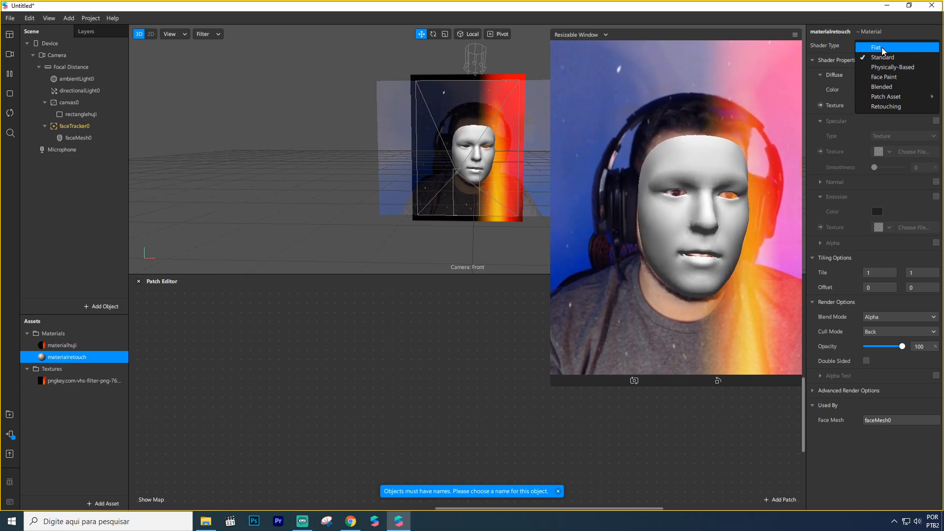
left_click(890, 106)
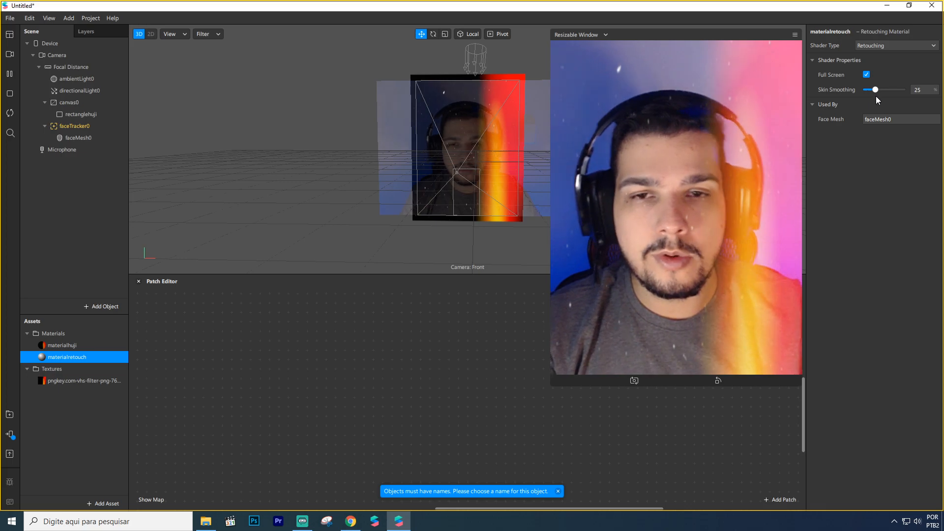
Step: Move the face tracker with its face mesh above canvas0 in the scene hierarchy
left_click(77, 129)
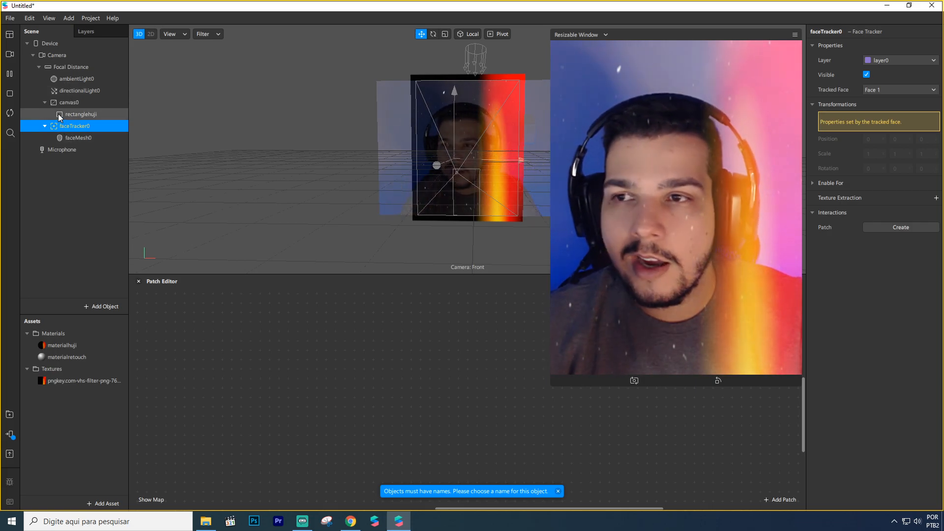
left_click_drag(63, 129, 63, 105)
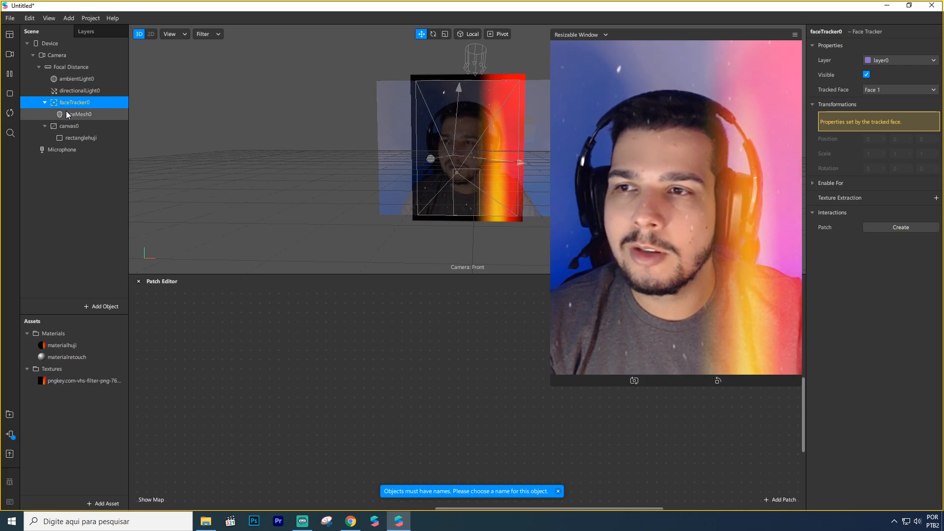
left_click(69, 128)
left_click(74, 138)
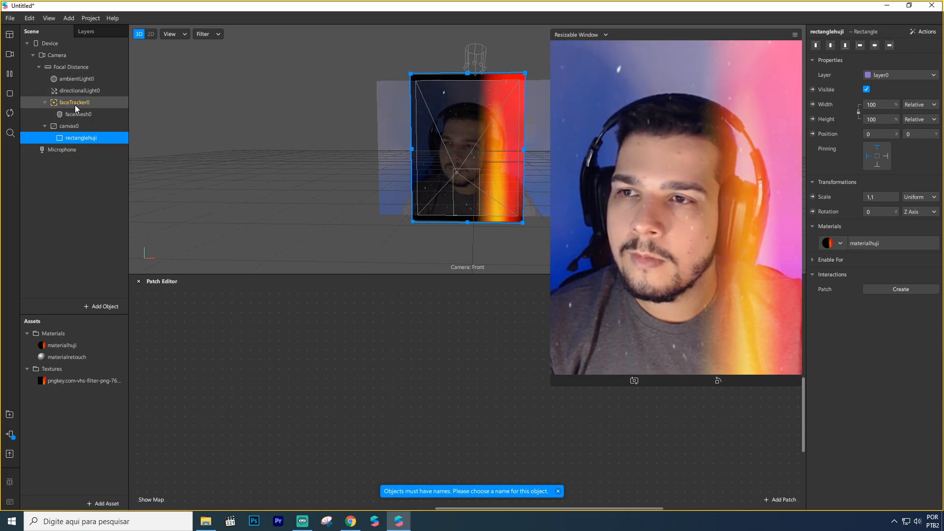
left_click(75, 103)
left_click(74, 130)
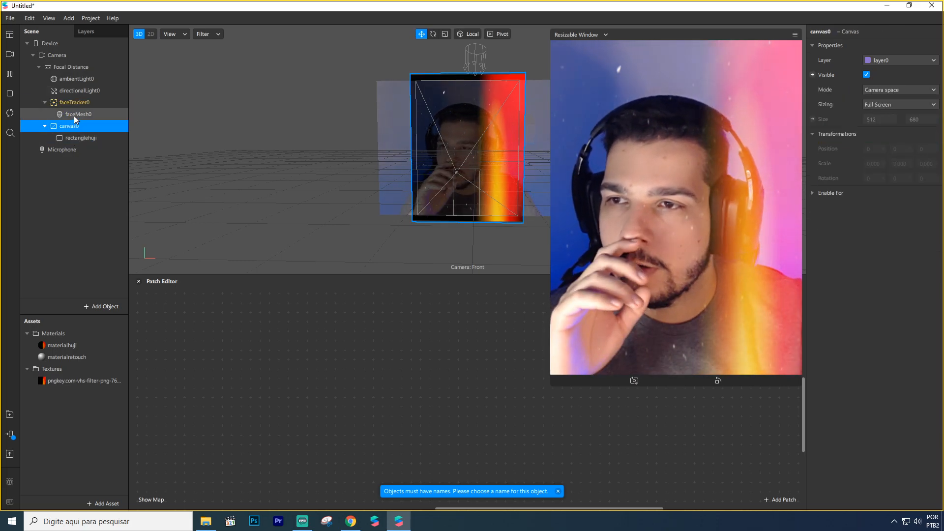
left_click(84, 104)
Step: Add a second rectangle to canvas0 and fit it into the canvas's upper-right corner at about 218 by 243
left_click(75, 125)
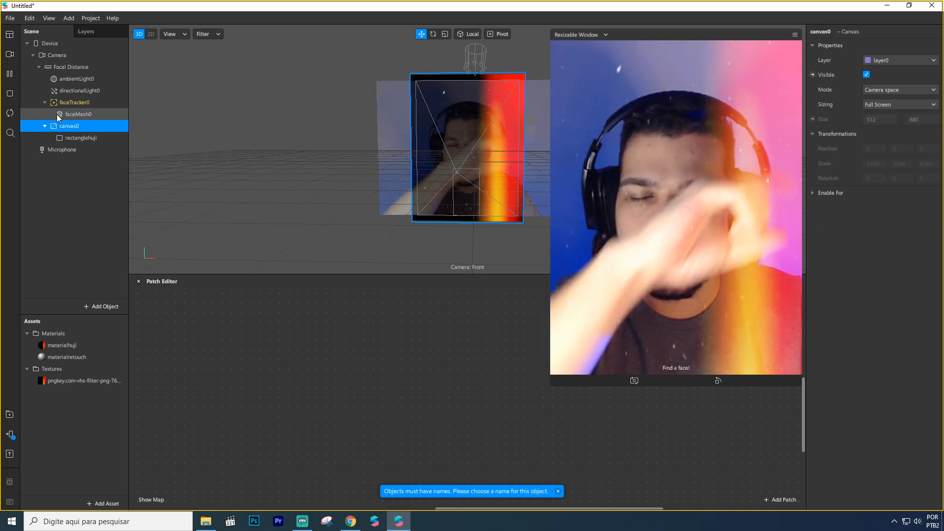
right_click(59, 130)
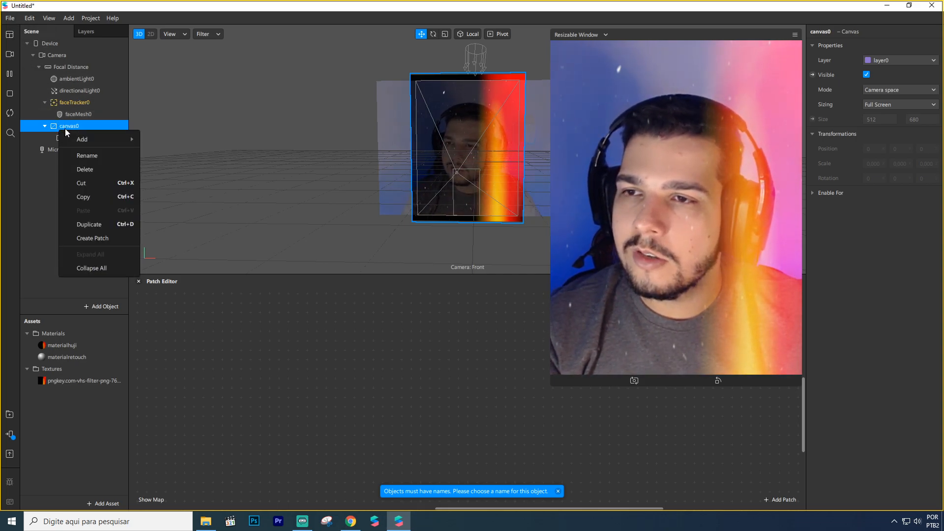
mouse_move(121, 139)
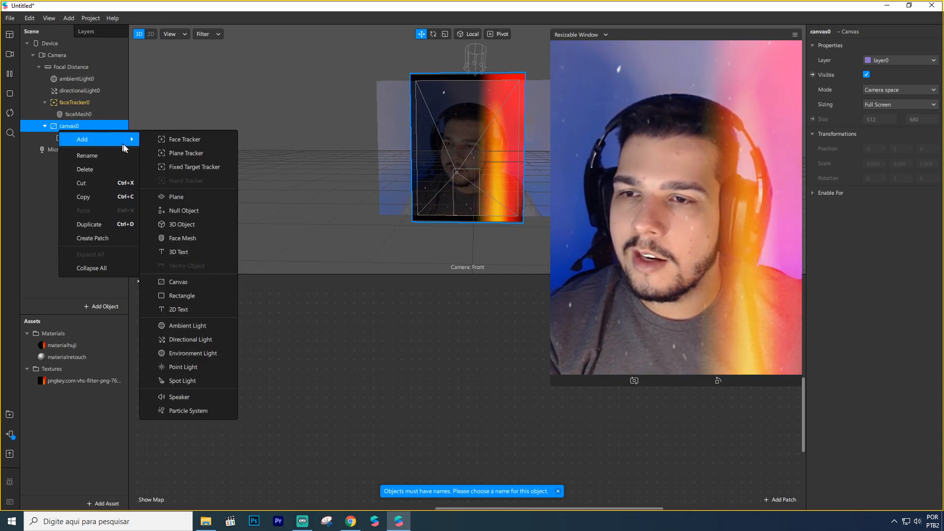
left_click(194, 295)
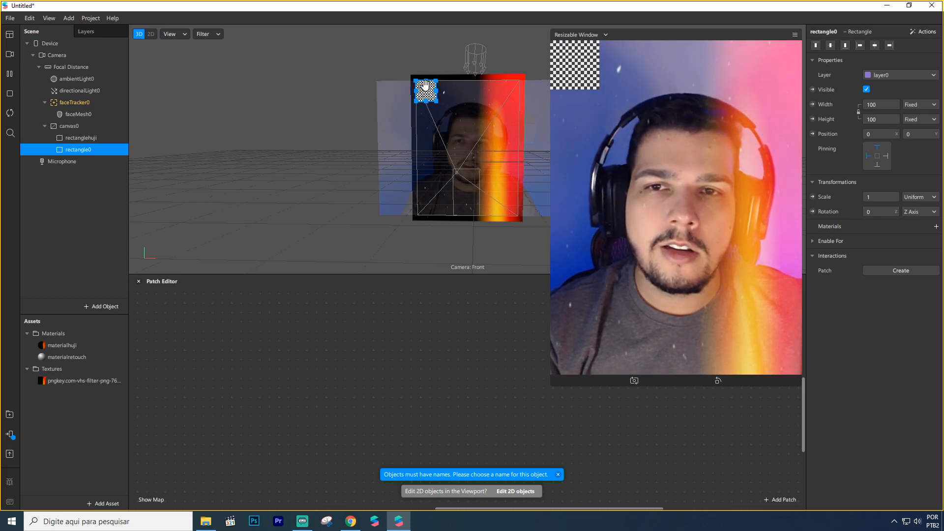
left_click_drag(426, 94, 474, 129)
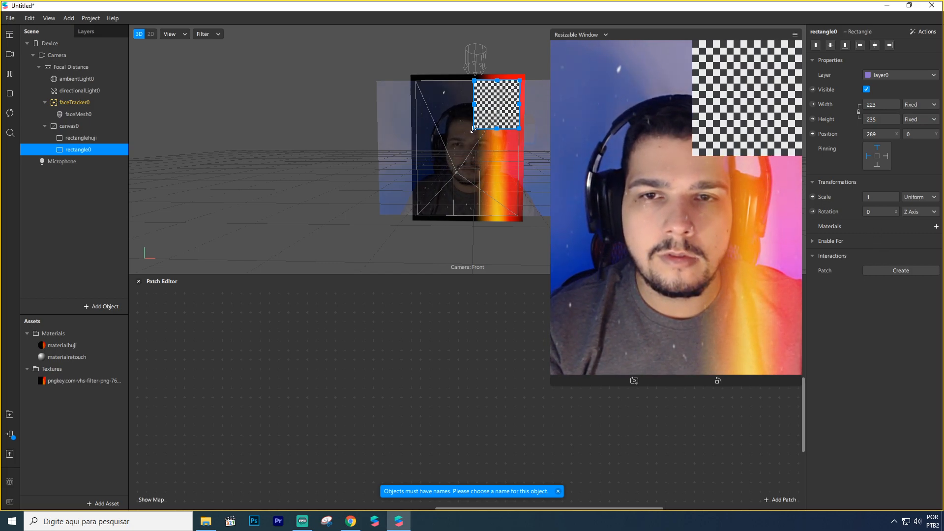
left_click_drag(474, 129, 476, 130)
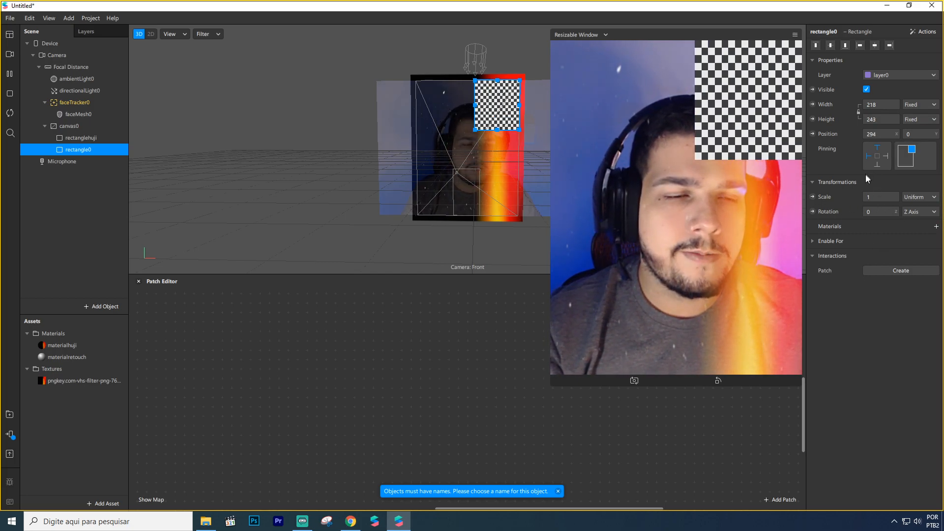
Step: Create a new material for the second rectangle and rename it as materialcamera
left_click(937, 227)
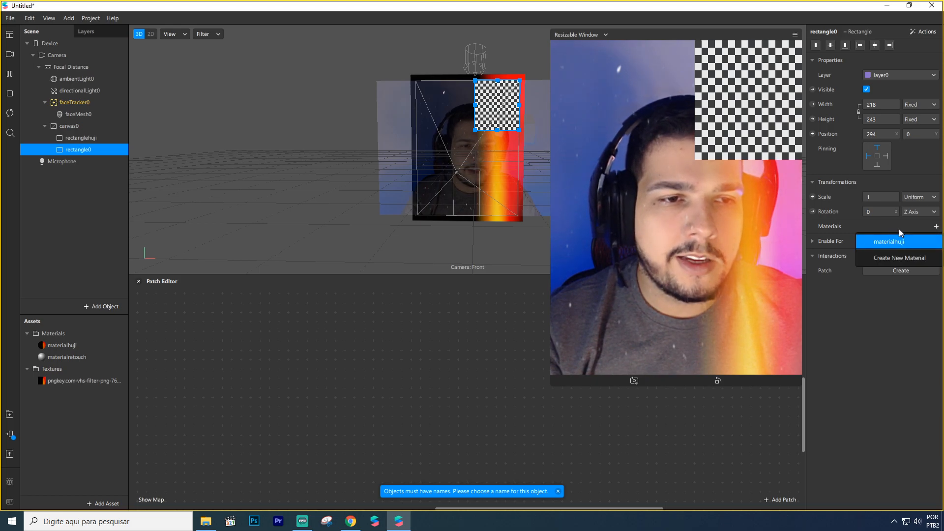
left_click(909, 257)
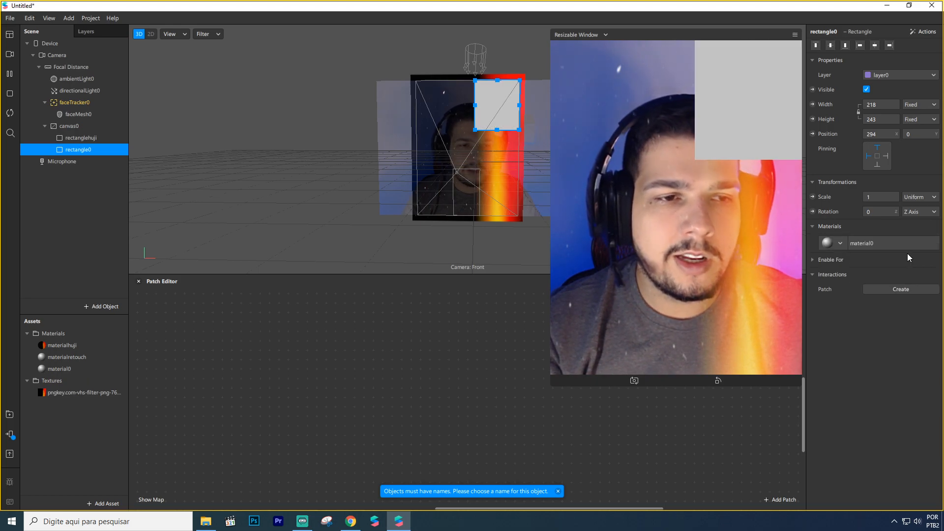
double_click(82, 369)
type("c")
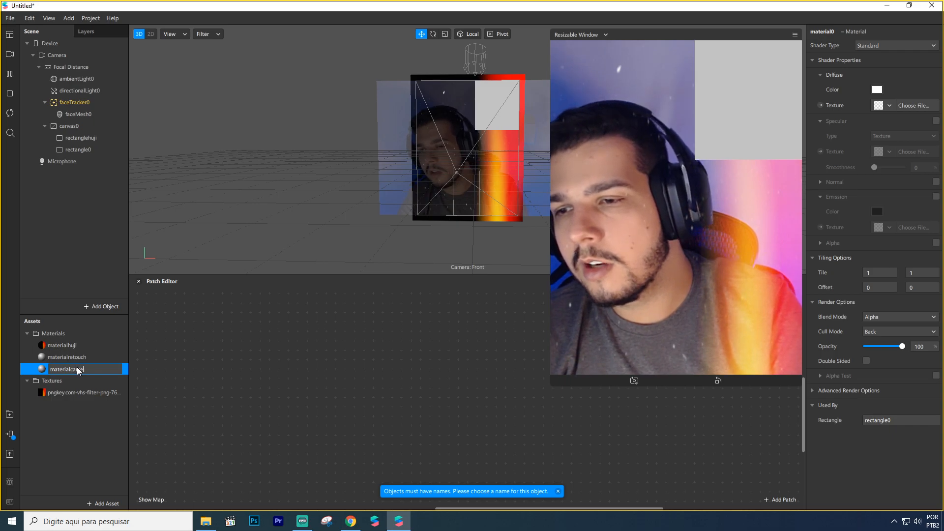
type("amera")
key("Return")
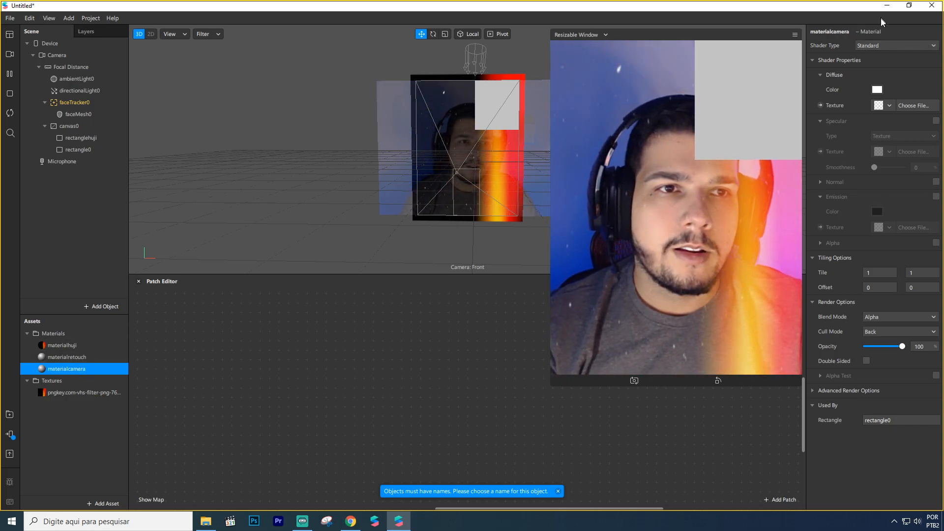
Step: Extract the Camera's texture as a new texture asset
left_click(59, 57)
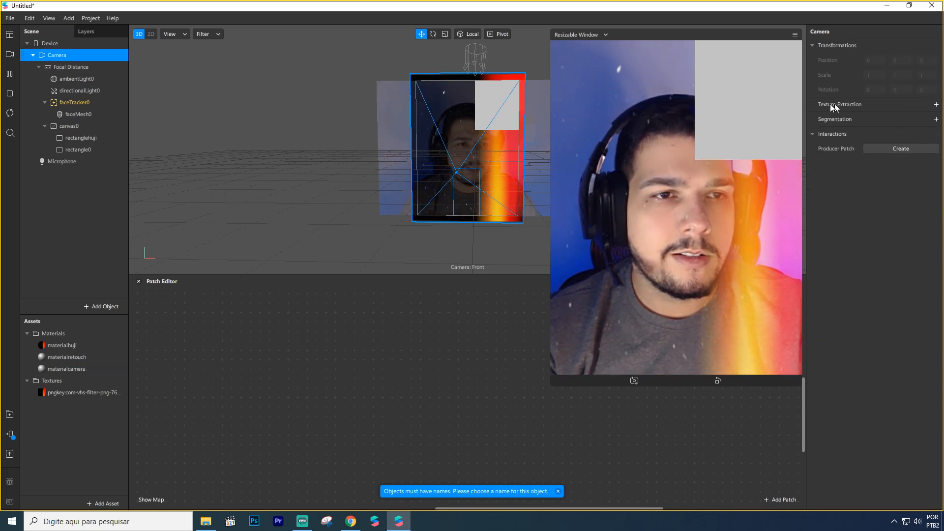
left_click(936, 105)
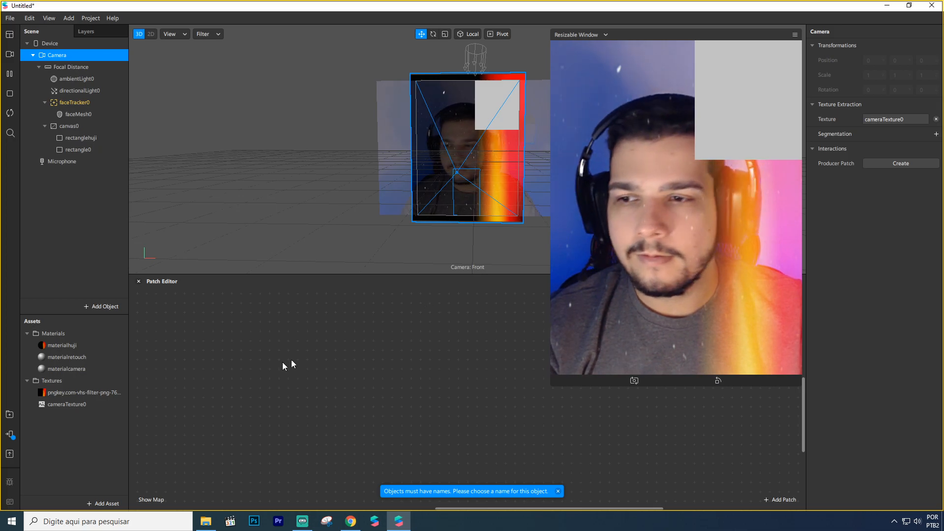
Step: Assign cameraTexture0 as materialcamera's diffuse texture and set the material's shader type to Flat
left_click(72, 369)
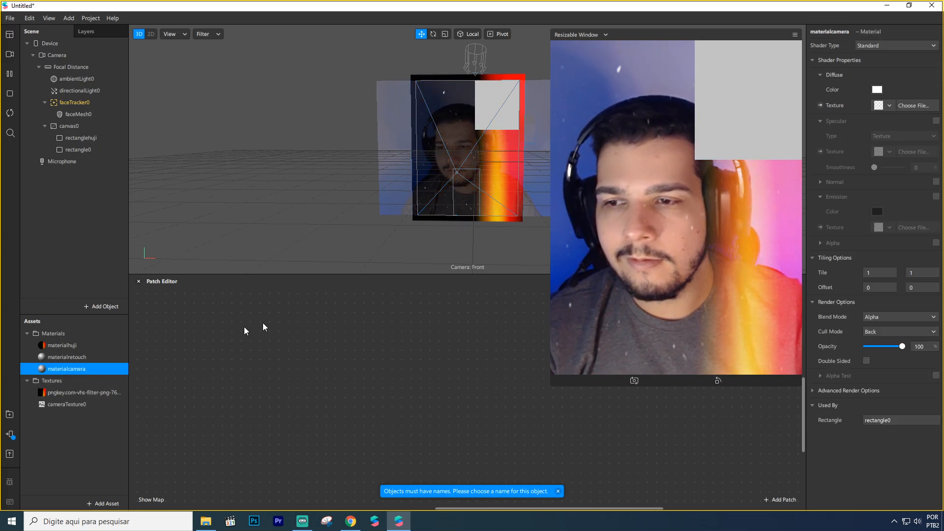
left_click(878, 106)
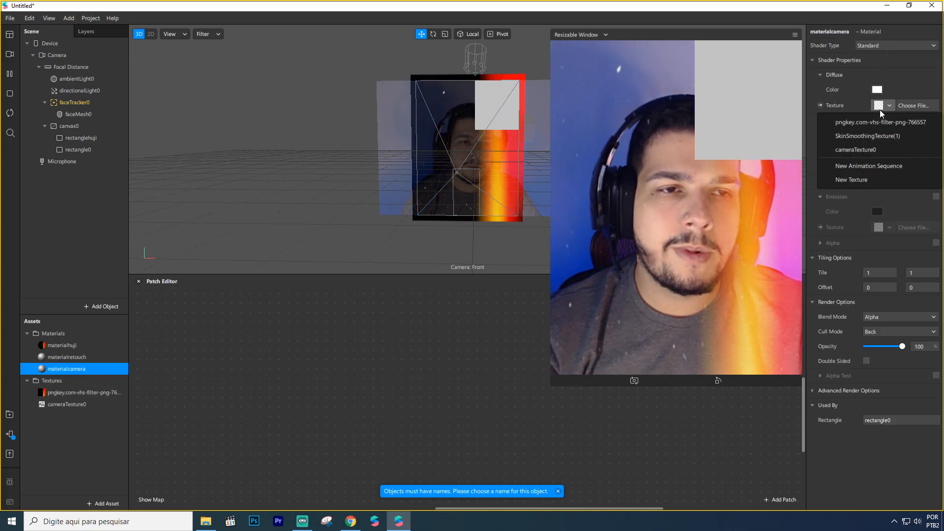
left_click(854, 152)
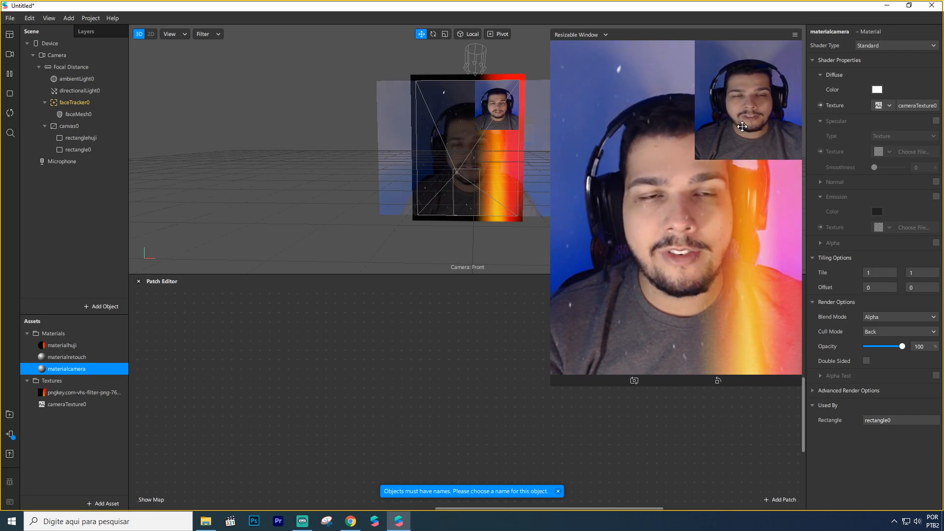
left_click(906, 45)
left_click(906, 48)
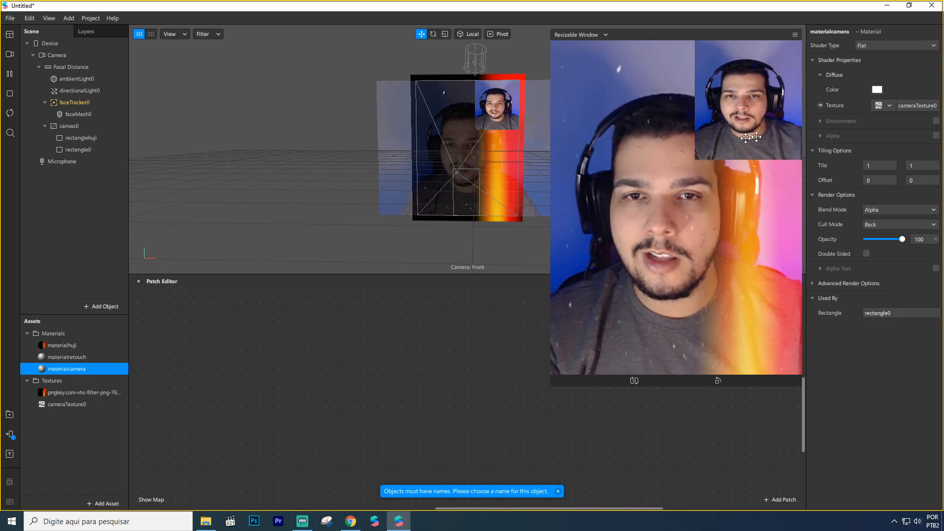
Step: Enlarge rectangle0 to about 225 by 282 within the canvas's upper-right corner and open its assigned material's settings
left_click(79, 148)
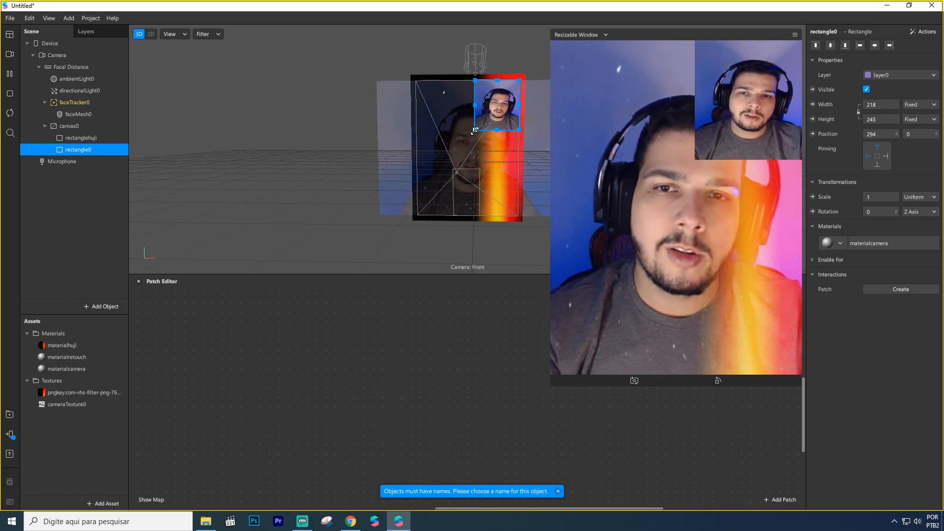
left_click_drag(475, 131, 478, 140)
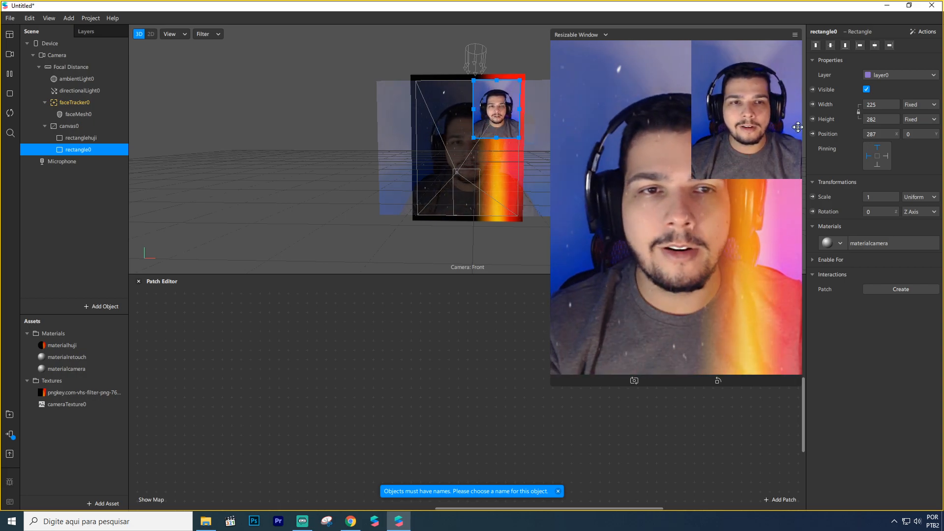
left_click(887, 241)
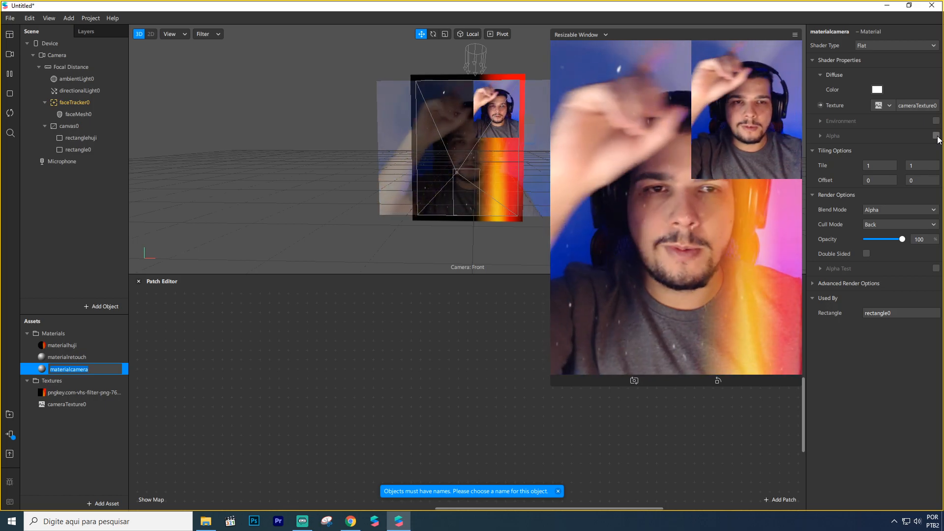
left_click(478, 338)
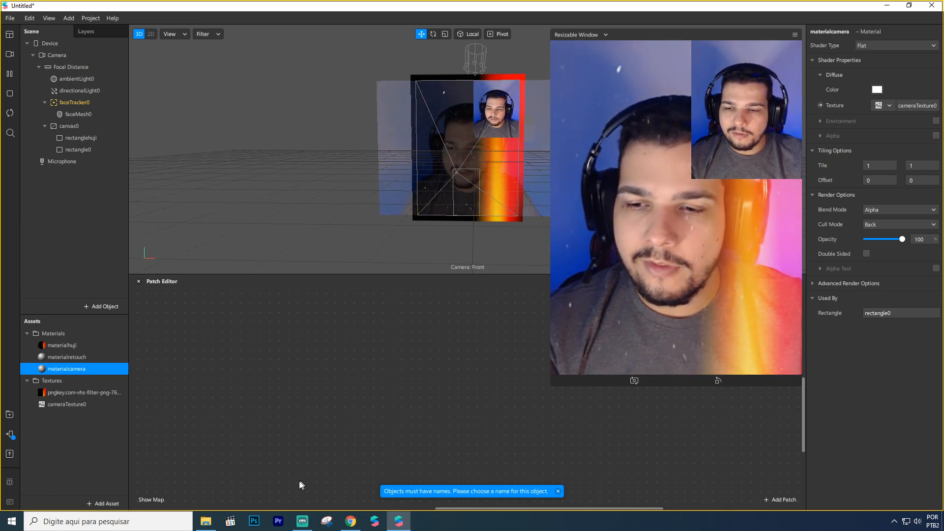
Step: Import faceMeshMask.png from the file explorer as a texture asset and enable No compression for it
left_click(205, 521)
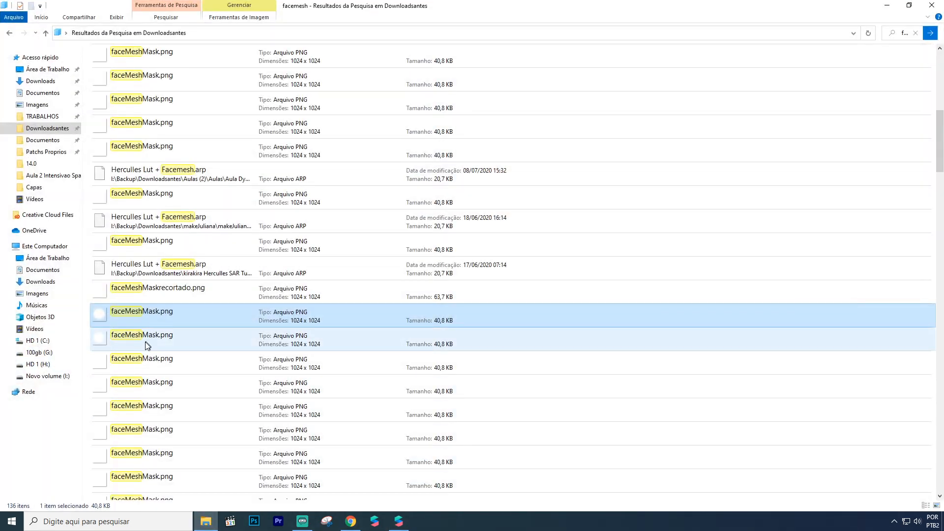
left_click_drag(125, 316, 87, 450)
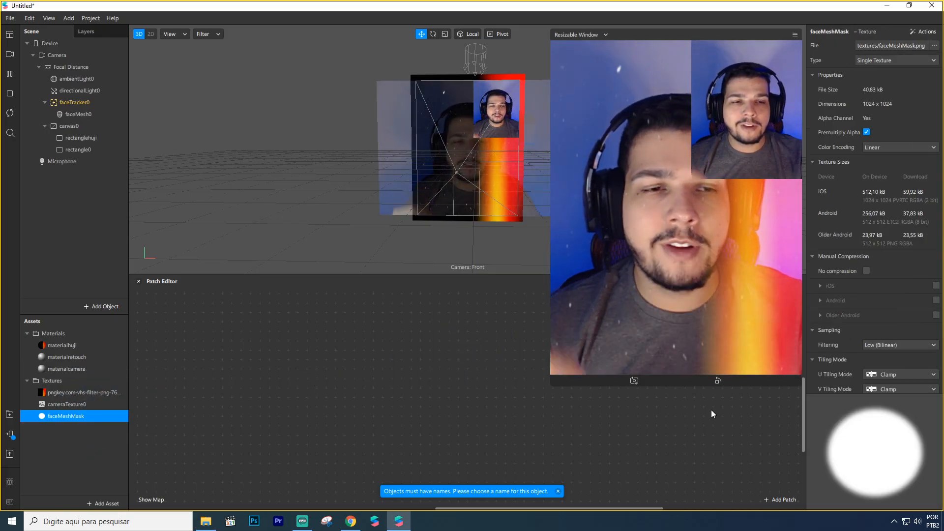
left_click(866, 270)
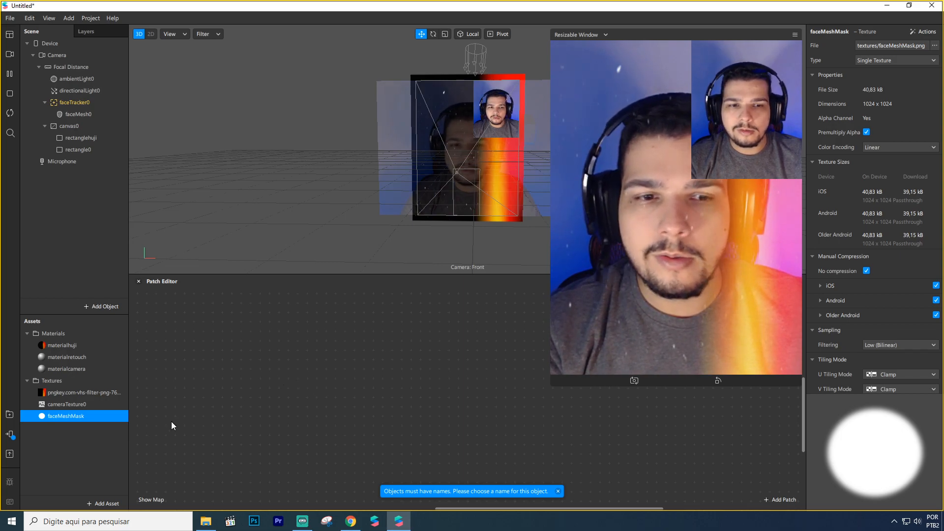
Step: Enable Alpha on materialcamera and assign faceMeshMask as its alpha texture
left_click(70, 369)
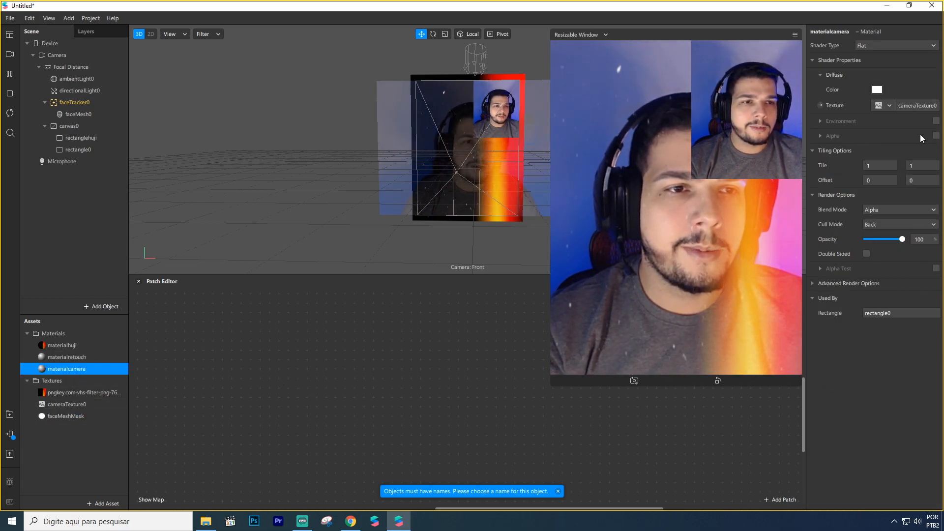
left_click(936, 135)
left_click(880, 167)
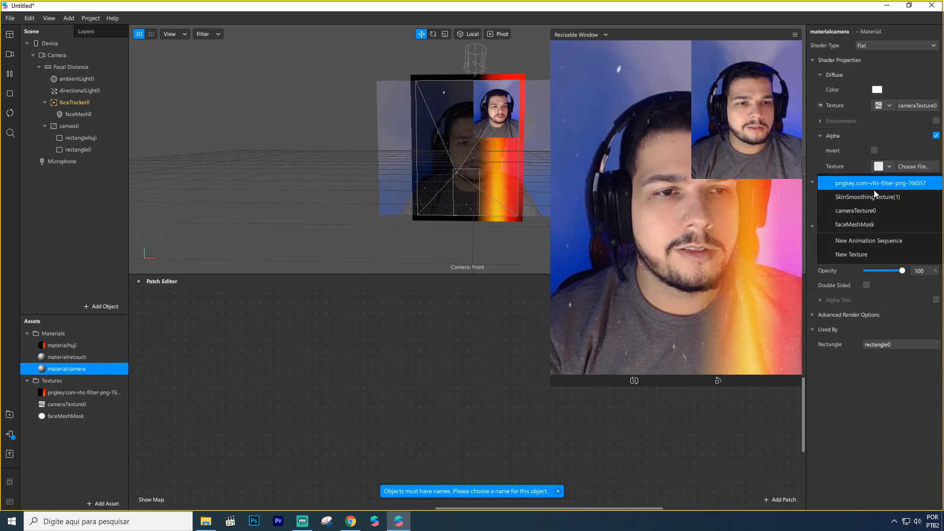
left_click(858, 221)
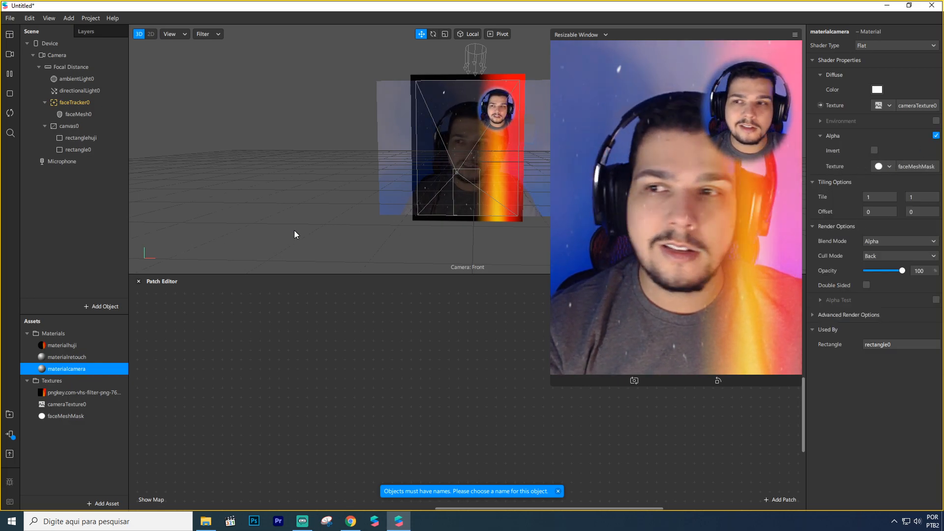
Step: Resize rectangle0 to about 210 by 307 at position 316, -31, and place it above rectanglehuji in canvas0's object order
left_click(83, 152)
left_click_drag(474, 138, 496, 111)
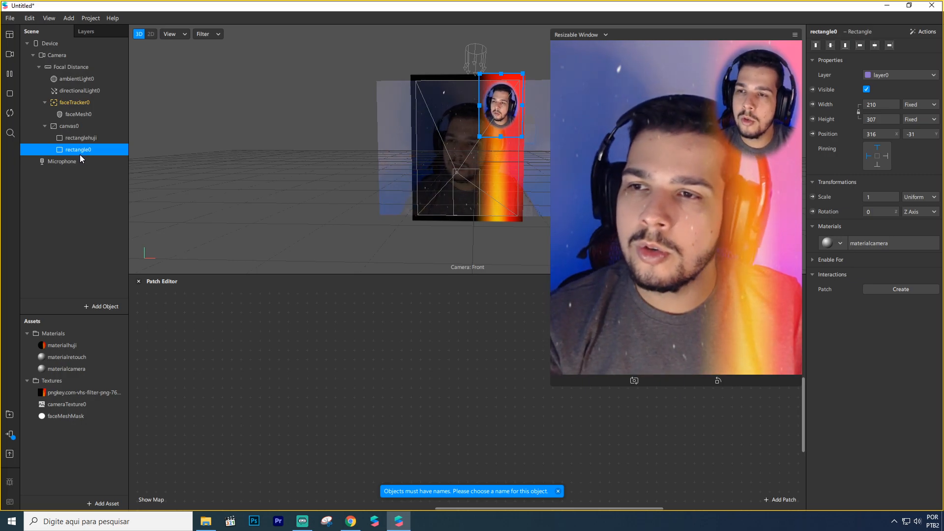
left_click_drag(78, 152, 79, 132)
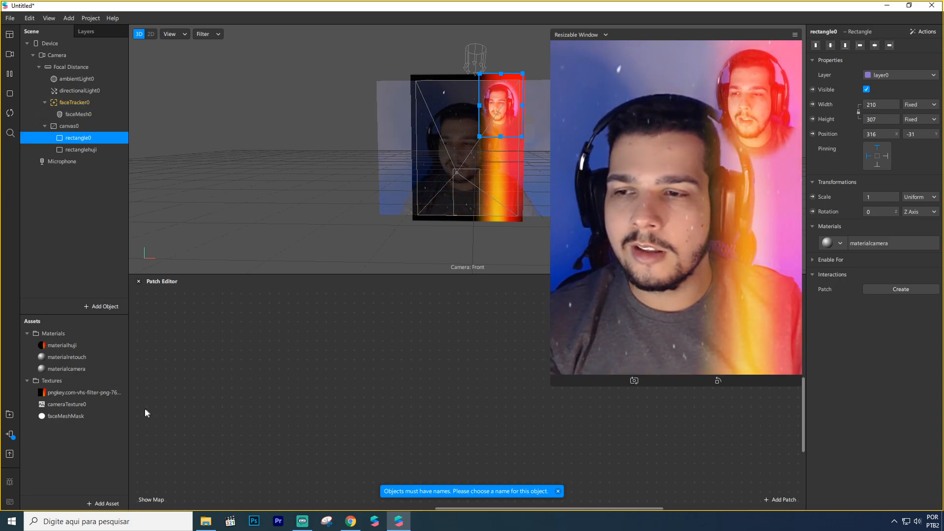
Step: Disable Use Depth Test and Write to Depth in materialcamera's advanced render options
left_click(84, 369)
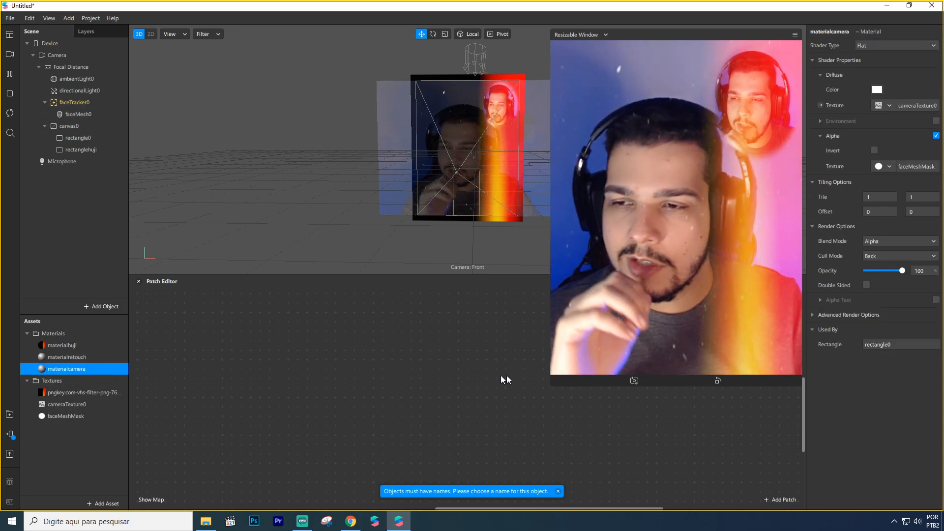
left_click(811, 317)
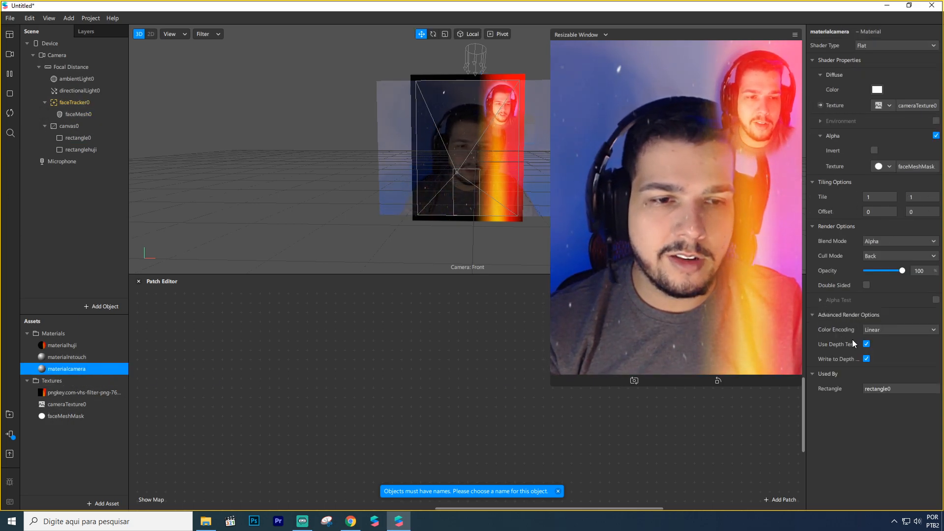
left_click(866, 345)
left_click(867, 359)
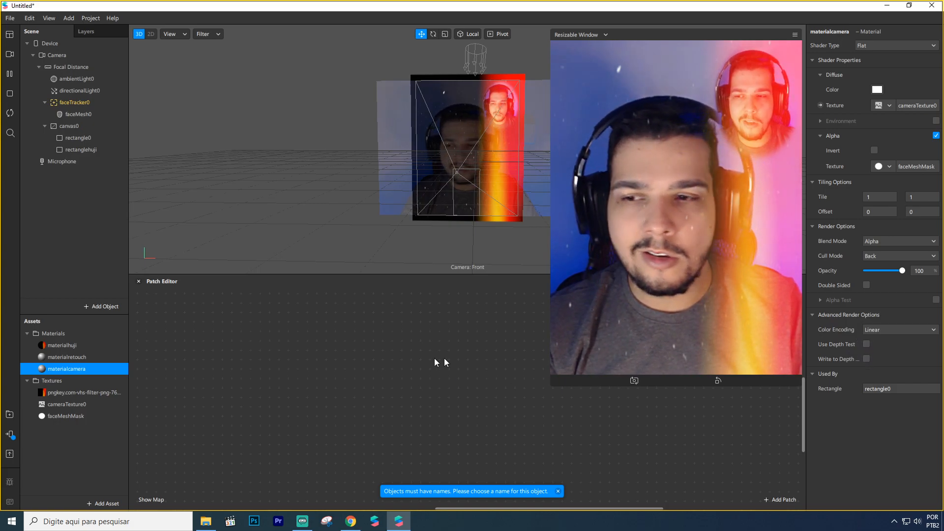
Step: Select the VHS overlay texture and faceMeshMask together to check their shared compression settings
left_click(83, 392)
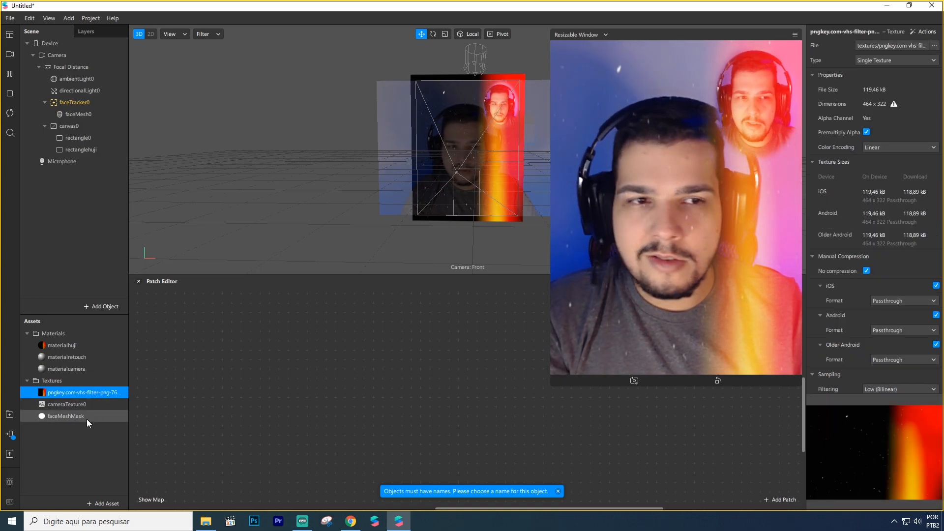
left_click(86, 419, "ctrl")
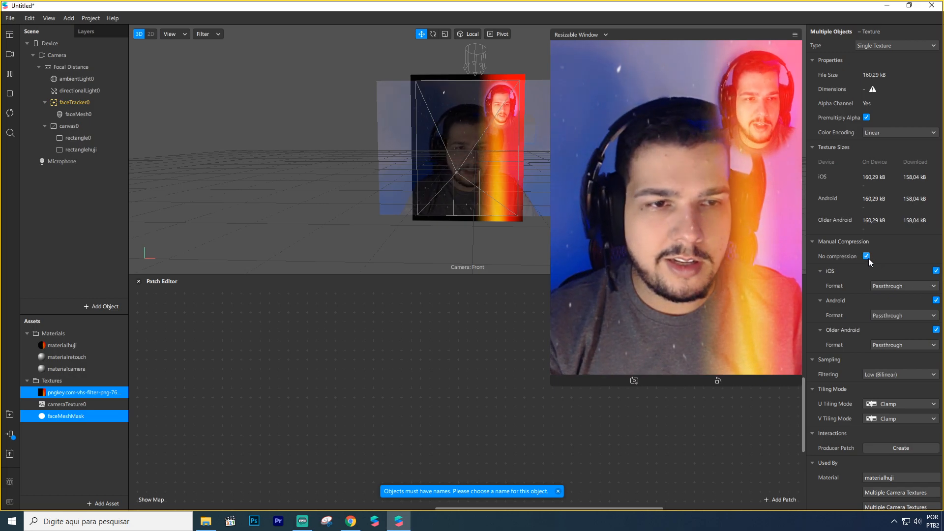